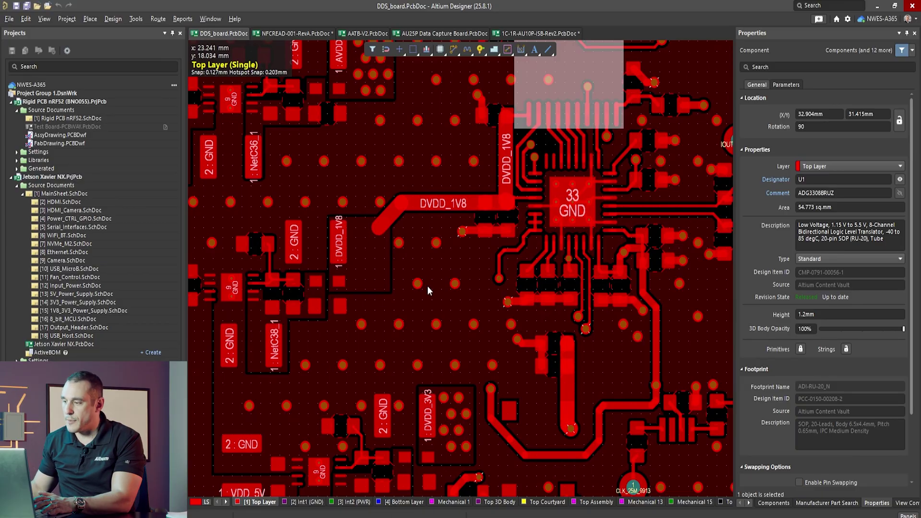
Clear the component selection and display the Int2 (PWR) layer around the split planes and the board's outer edge
left_click(477, 248)
key("Escape")
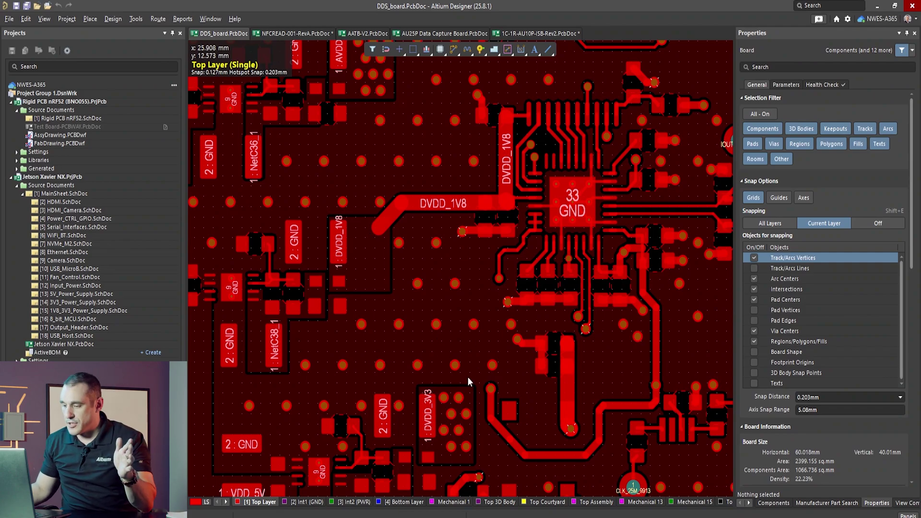
left_click(356, 502)
scroll(343, 337, "down", 5, "ctrl")
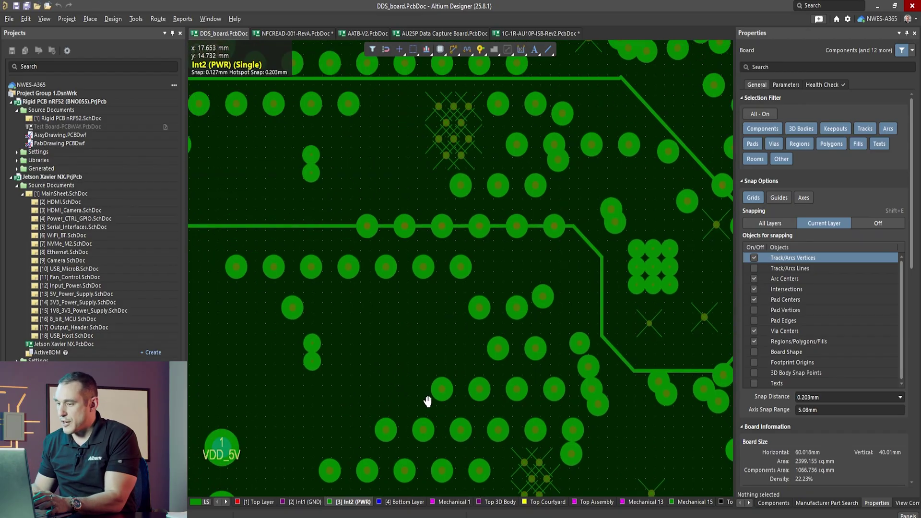
scroll(568, 377, "down", 2)
scroll(569, 377, "right", 5, "shift")
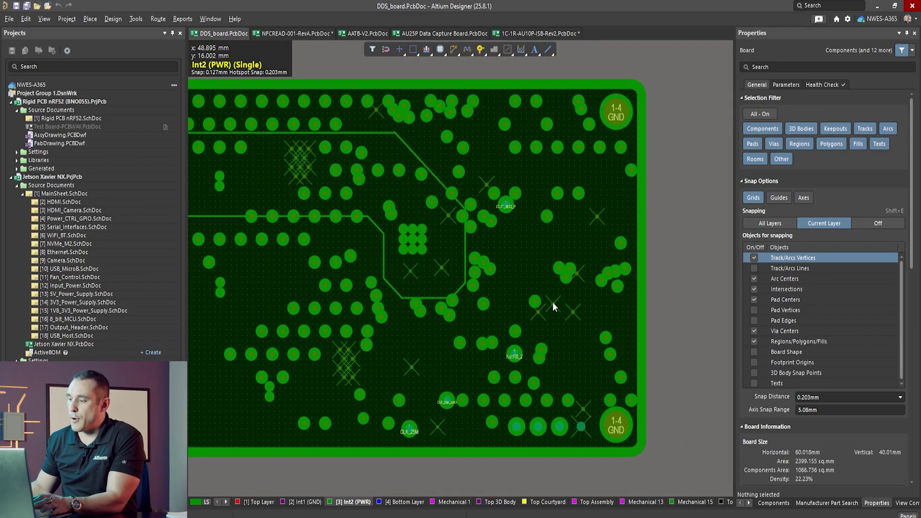
Check which nets the outer and the enclosed split-plane regions on Int2 (PWR) are connected to, without changing them
left_click(570, 230)
double_click(571, 229)
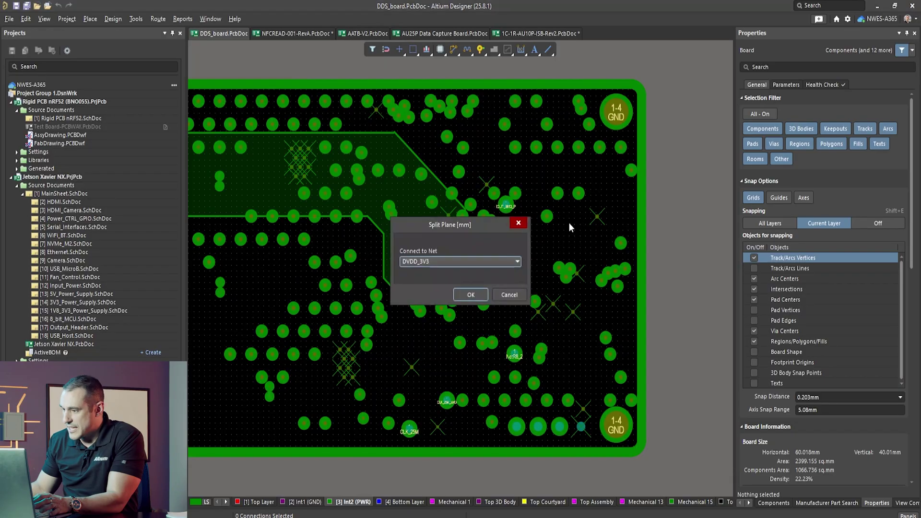
left_click(514, 295)
double_click(251, 183)
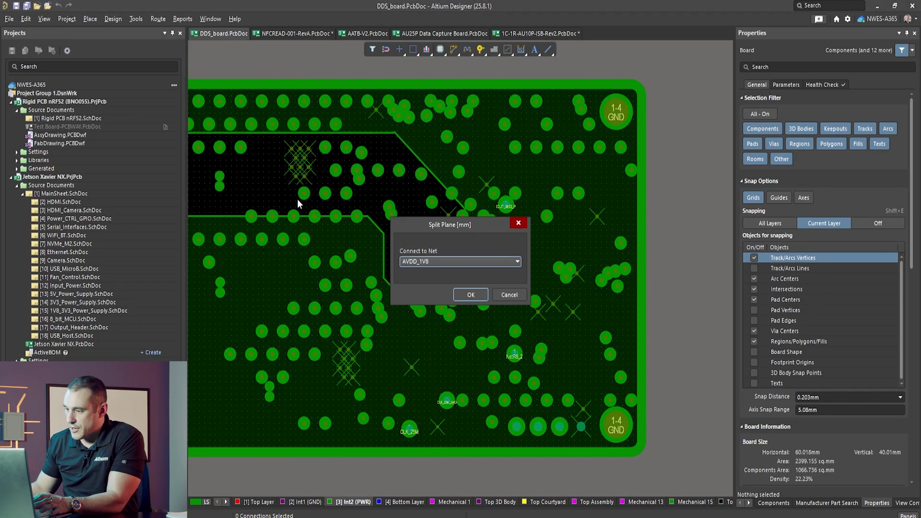
left_click(520, 294)
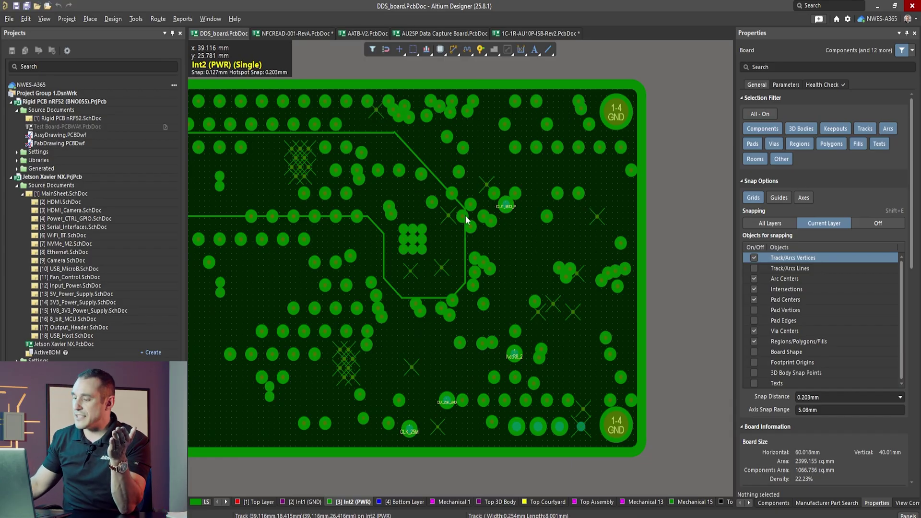
Display the Bottom Layer and select the STM32F103C8T6 microcontroller U5
left_click(405, 502)
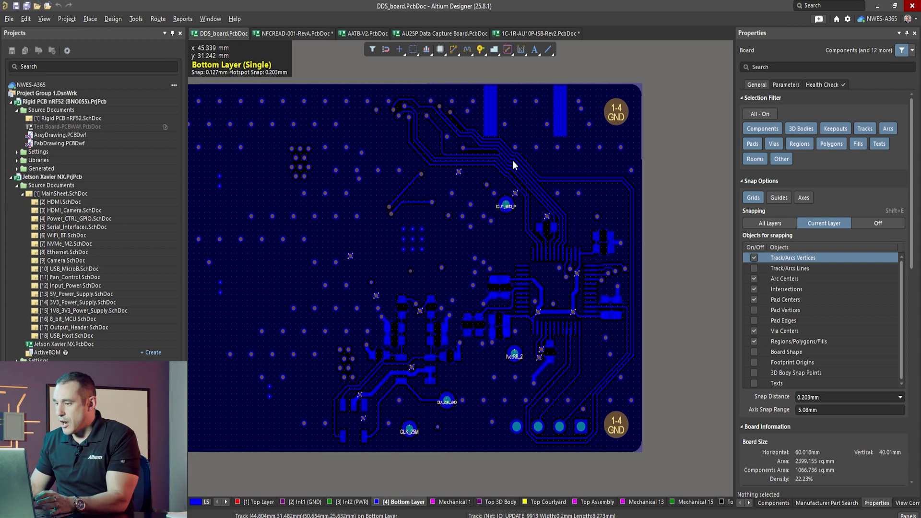
left_click(561, 295)
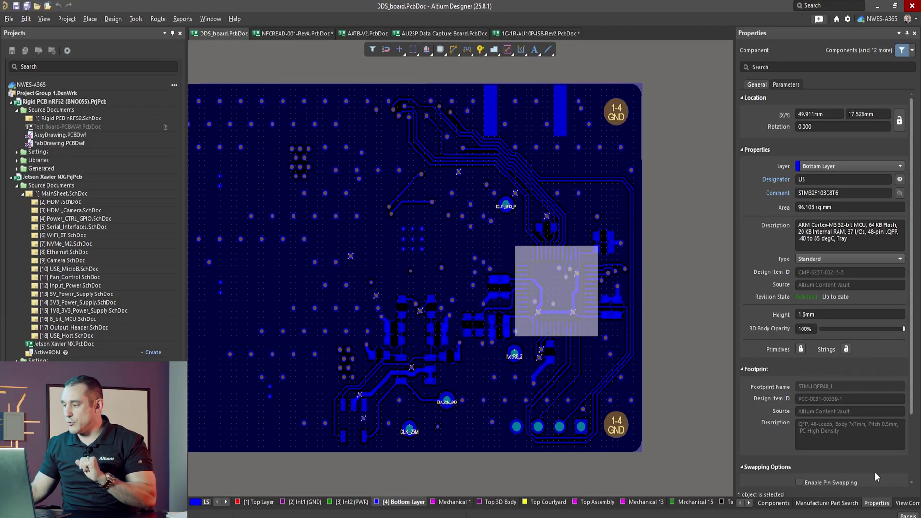
Hide Int1 (GND), the Top Layer and all component layer pairs, and leave single-layer mode to overlay the remaining layers
left_click(907, 503)
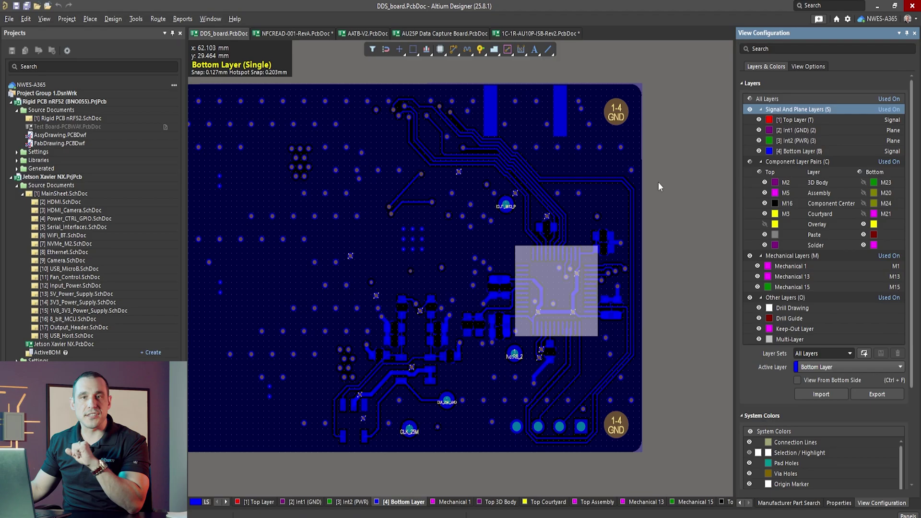
left_click(760, 130)
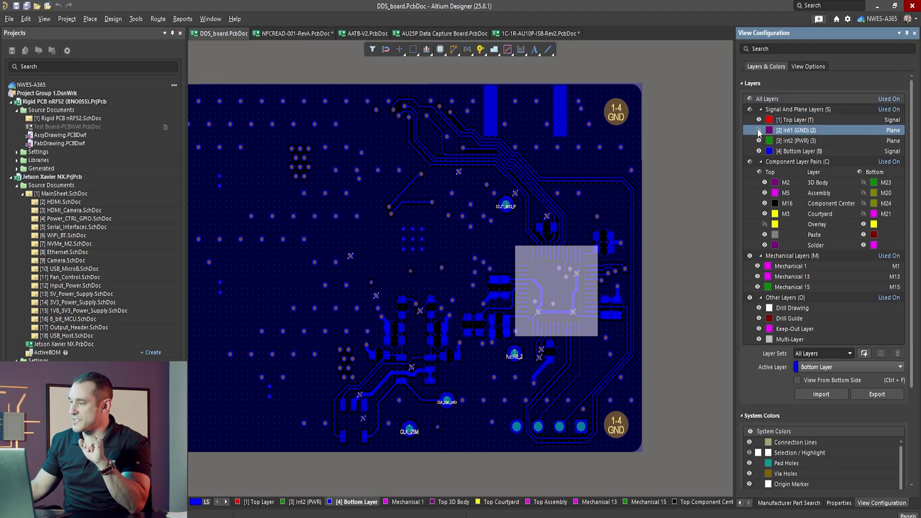
left_click(759, 120)
key("shift+s")
key("shift+s")
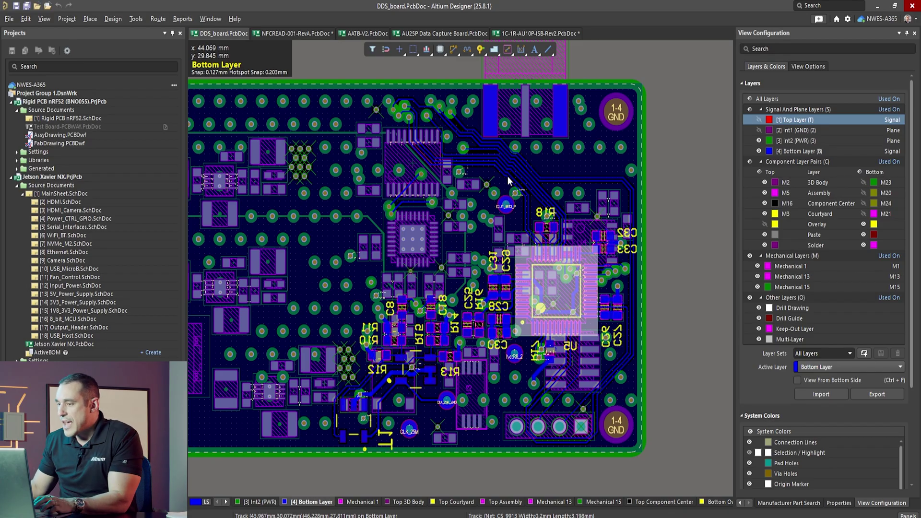
left_click(751, 162)
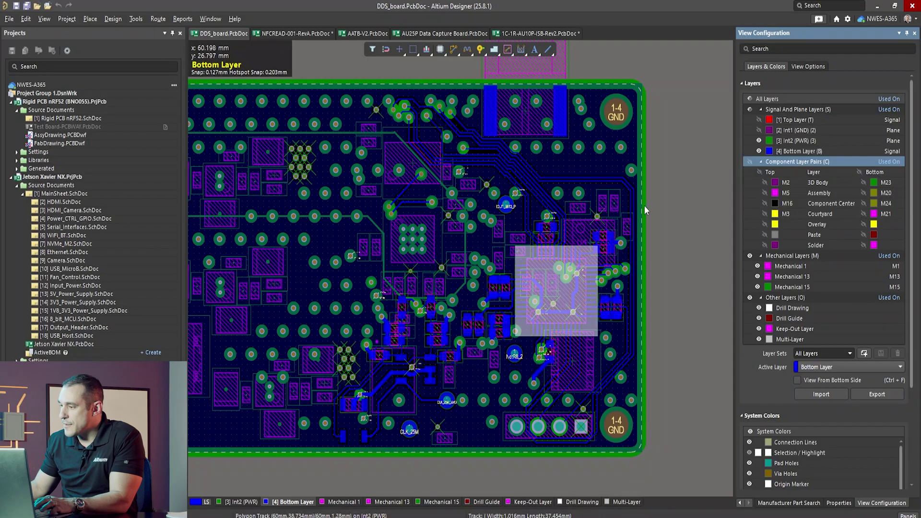
Examine where the bottom-layer bus traces running to U5 cross the Int2 (PWR) plane split near IOUT_9913_P
scroll(503, 172, "up", 3, "ctrl")
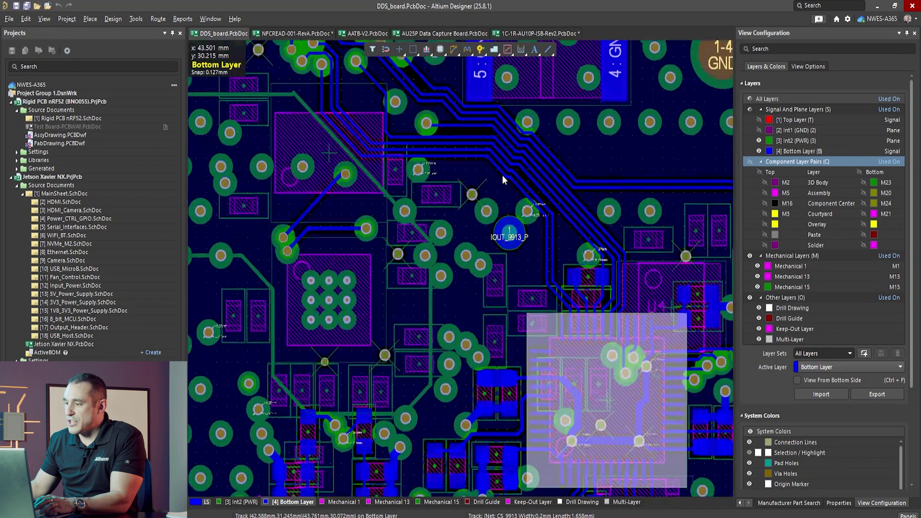
scroll(503, 174, "up", 2, "ctrl")
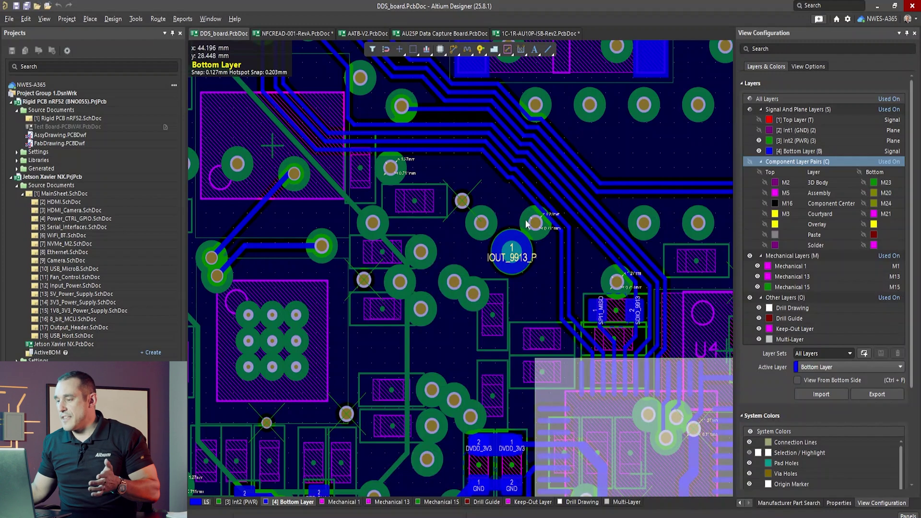
right_click_drag(601, 257, 473, 287)
right_click_drag(261, 120, 331, 269)
right_click_drag(480, 384, 381, 324)
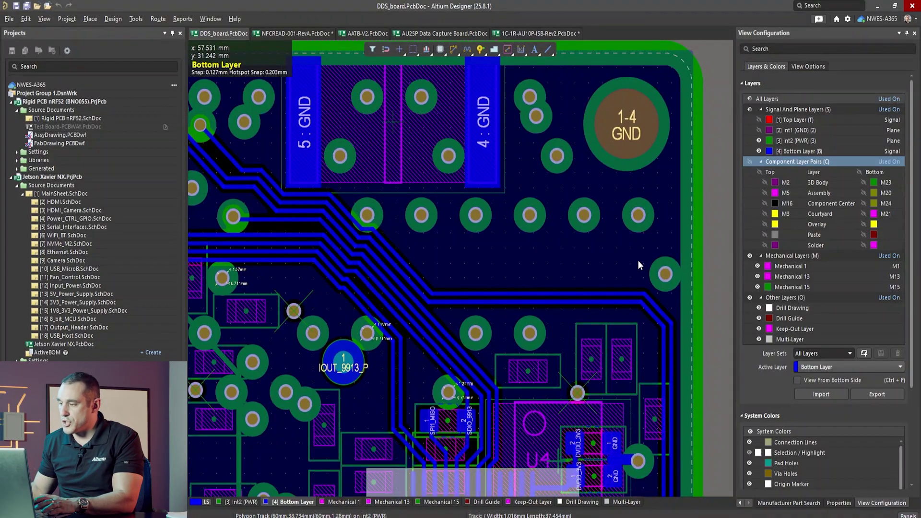
scroll(370, 400, "up", 1, "ctrl")
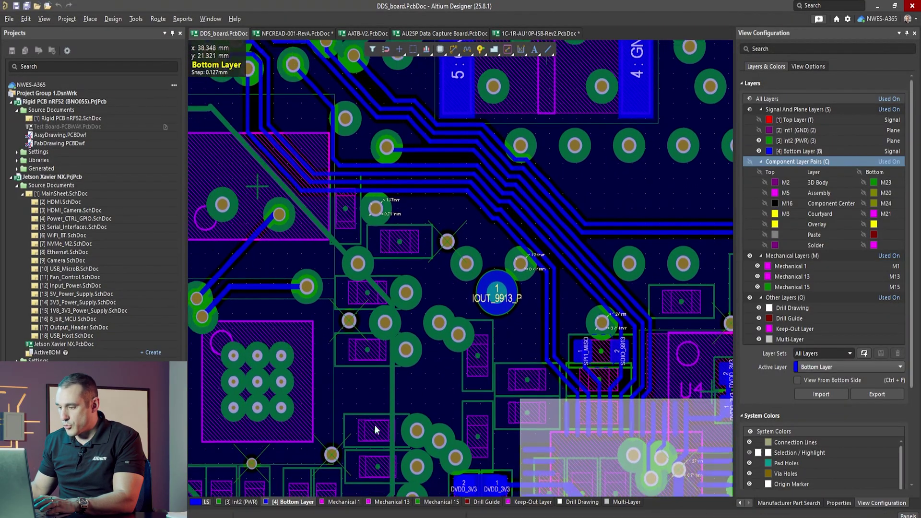
scroll(384, 401, "up", 2, "ctrl")
scroll(399, 393, "up", 1, "ctrl")
scroll(402, 392, "up", 2)
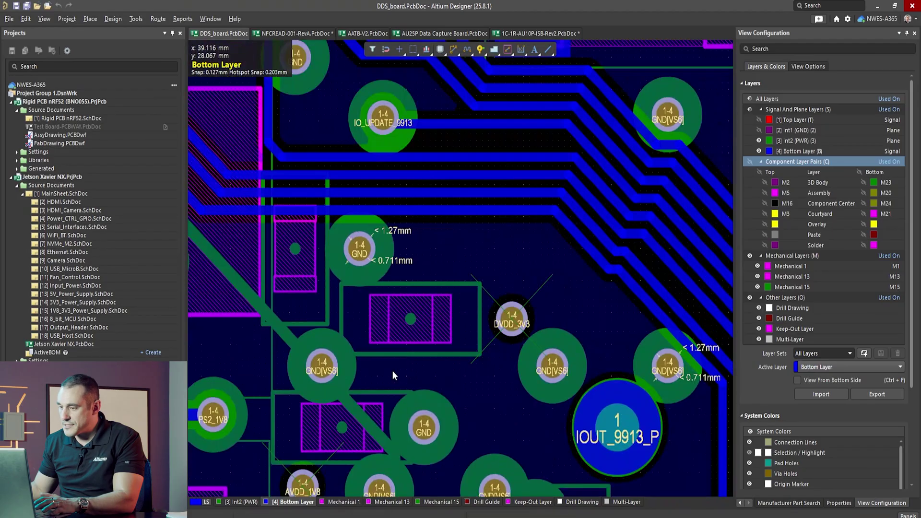
scroll(392, 371, "down", 2)
scroll(392, 376, "down", 2)
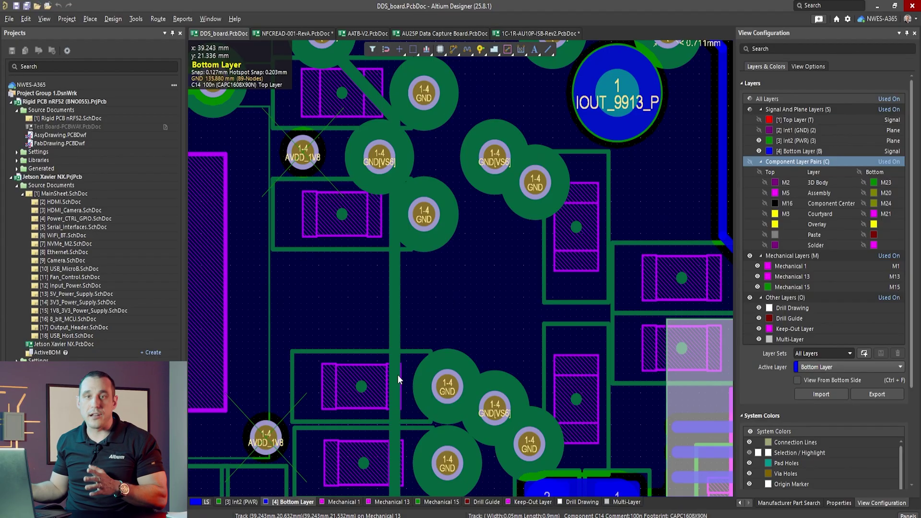
Follow the plane split around the 33-pad chip and examine the REF_CLK_P and REF_CLK_N routing beside it
scroll(548, 351, "down", 2, "ctrl")
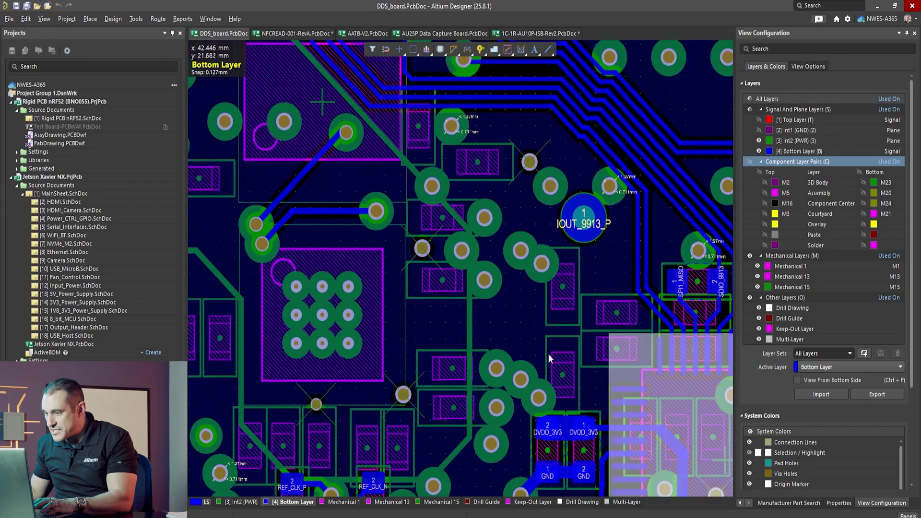
scroll(549, 356, "down", 3)
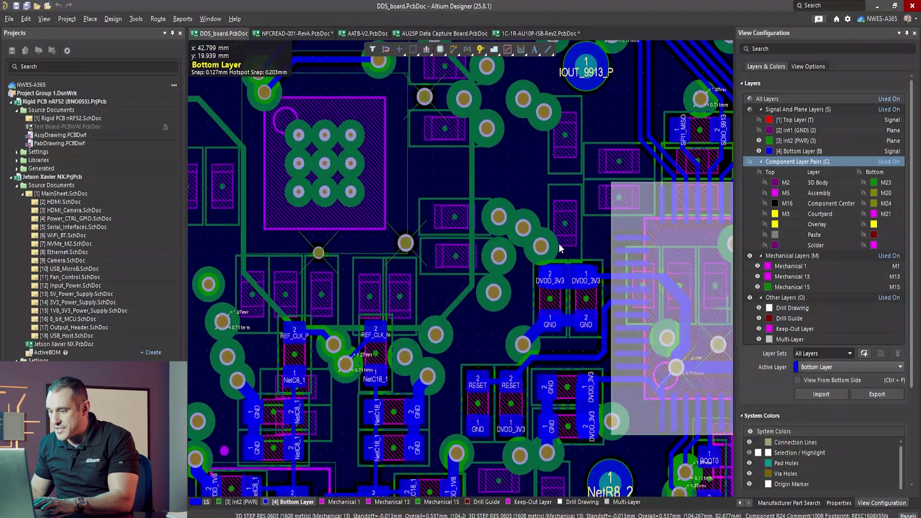
right_click_drag(647, 405, 502, 183)
right_click_drag(330, 274, 430, 439)
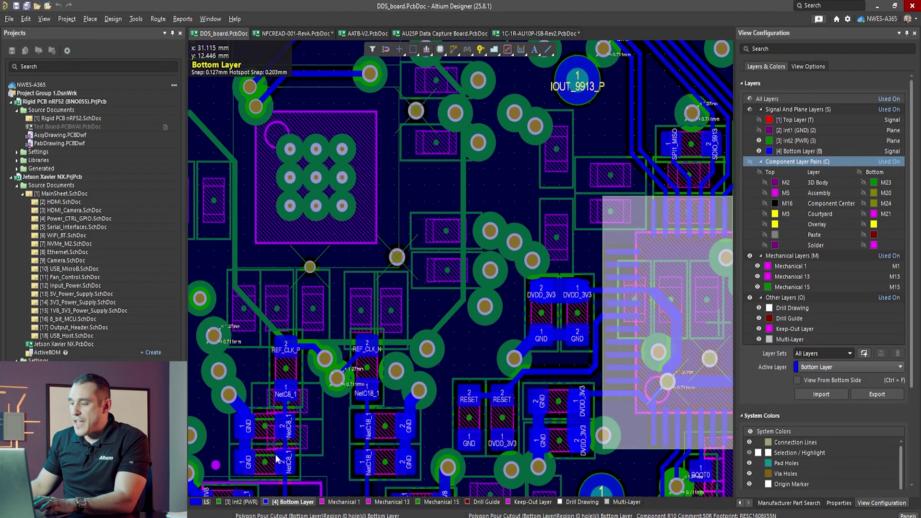
scroll(326, 409, "up", 3, "ctrl")
right_click_drag(307, 429, 330, 355)
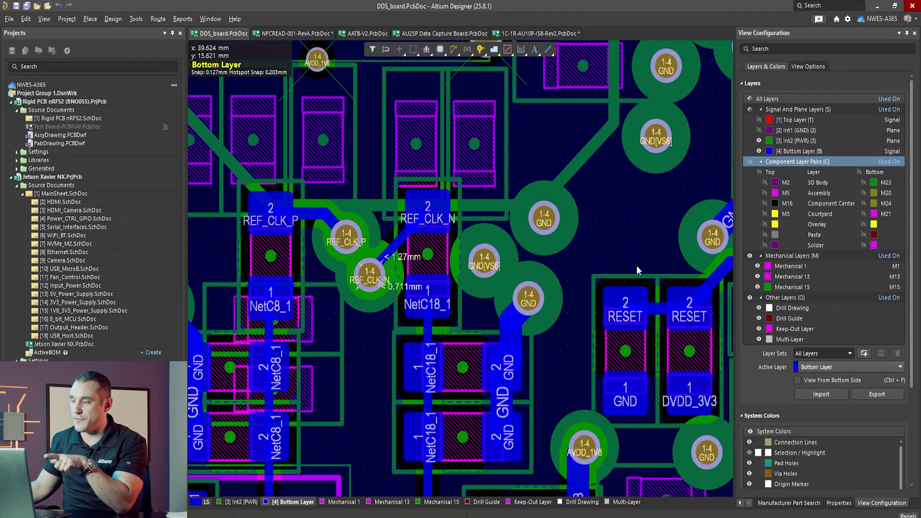
scroll(560, 306, "down", 2, "ctrl")
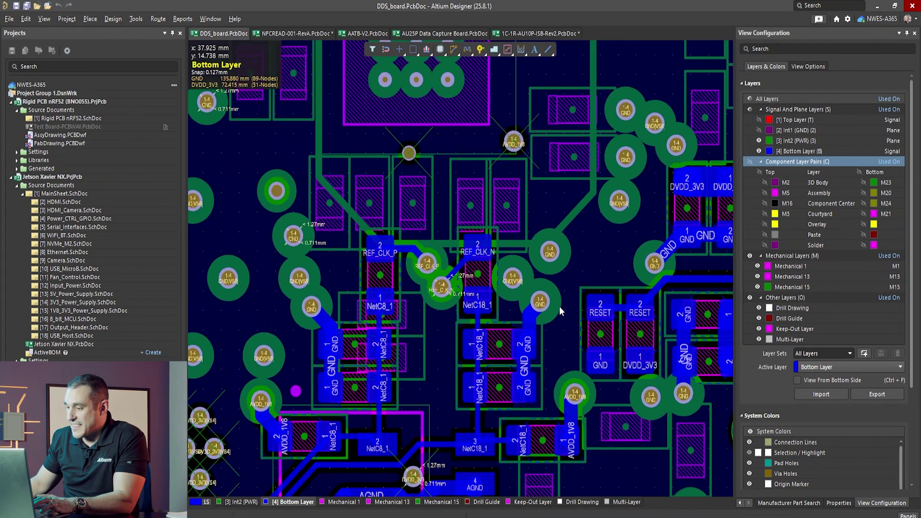
scroll(559, 307, "down", 3, "ctrl")
scroll(500, 186, "up", 3, "ctrl")
right_click_drag(500, 185, 485, 164)
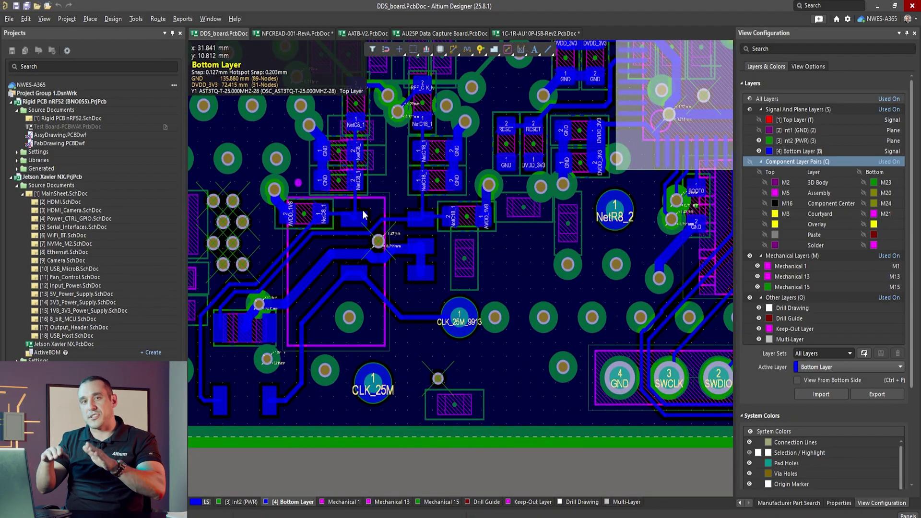
scroll(419, 204, "up", 3)
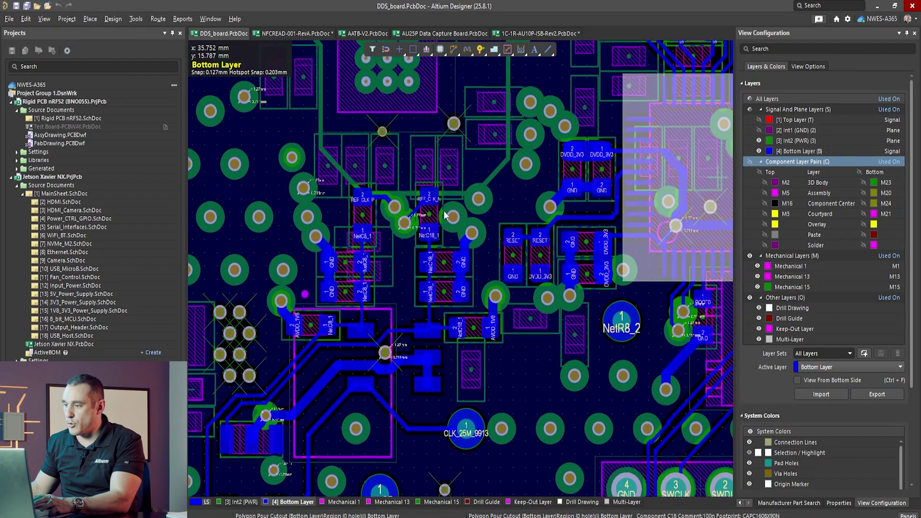
Examine the two short bottom-layer traces between the level translator and the 33-pad chip relative to the power plane
scroll(419, 201, "down", 3, "ctrl")
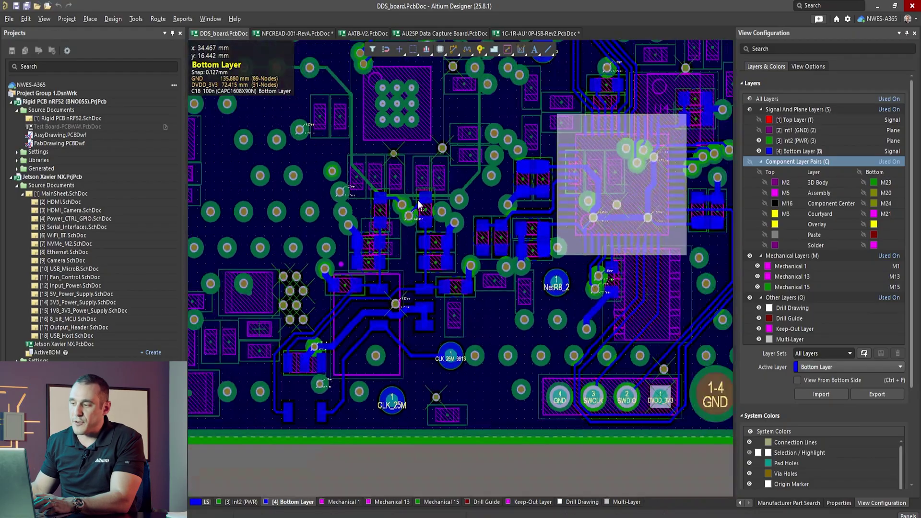
right_click_drag(533, 167, 486, 253)
right_click_drag(545, 136, 535, 257)
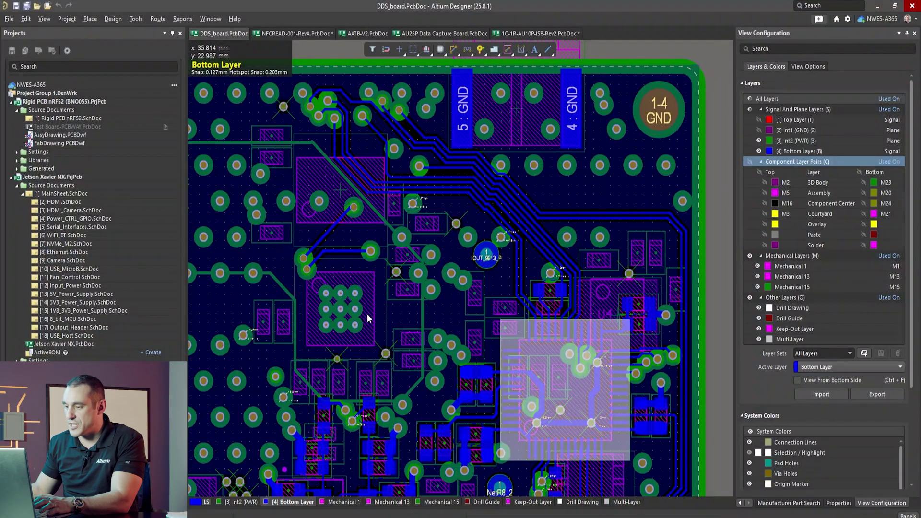
scroll(326, 265, "up", 2, "ctrl")
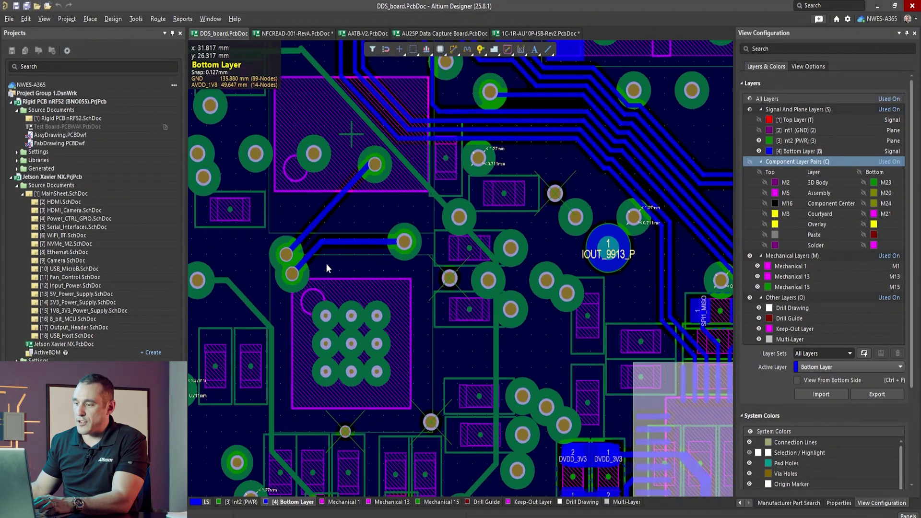
right_click_drag(355, 263, 445, 284)
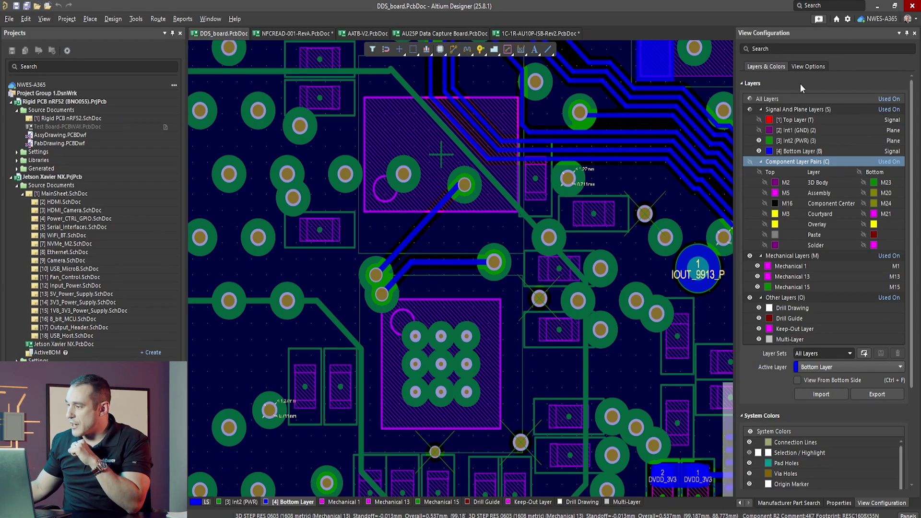
Show the Top Layer to compare its routing around the two short bottom-layer traces, and hide it again
left_click(759, 120)
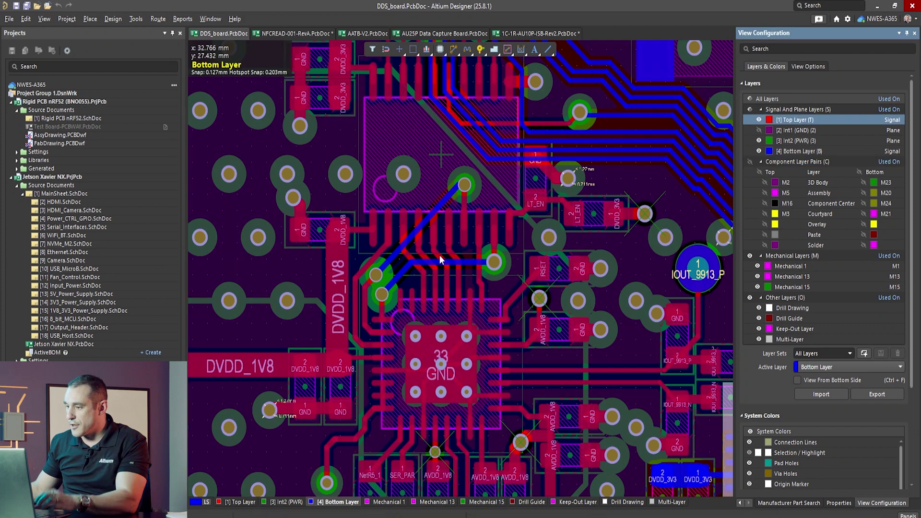
scroll(440, 254, "down", 1, "ctrl")
scroll(439, 252, "down", 1, "ctrl")
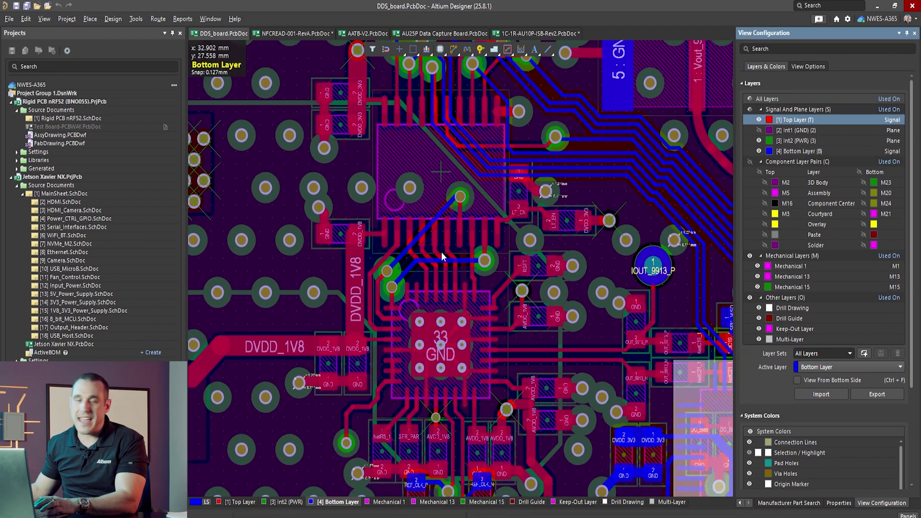
left_click(760, 121)
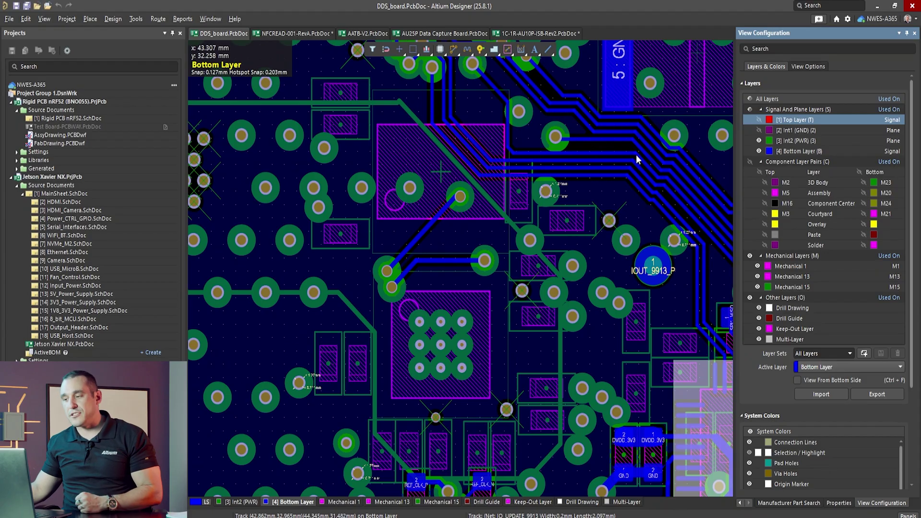
Dim everything except the Bottom Layer and select its copper polygon near the bus traces
scroll(606, 212, "down", 2, "ctrl")
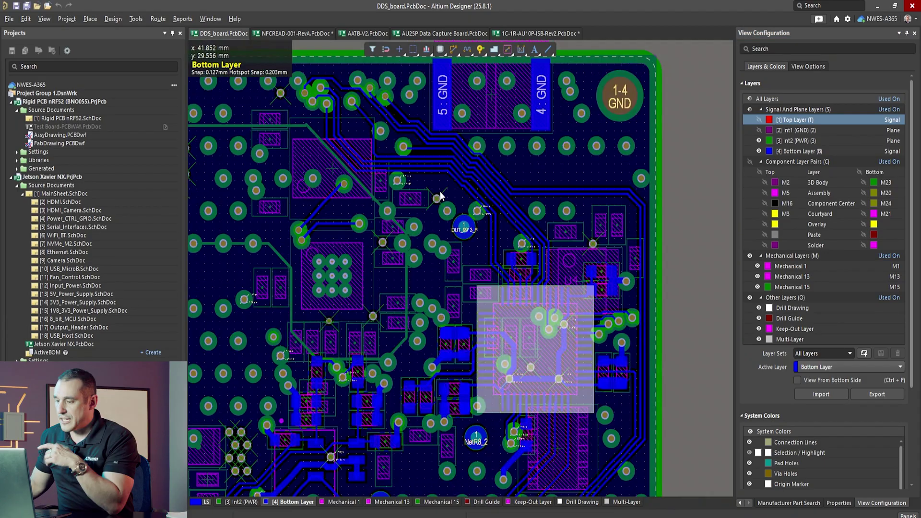
key("shift+s")
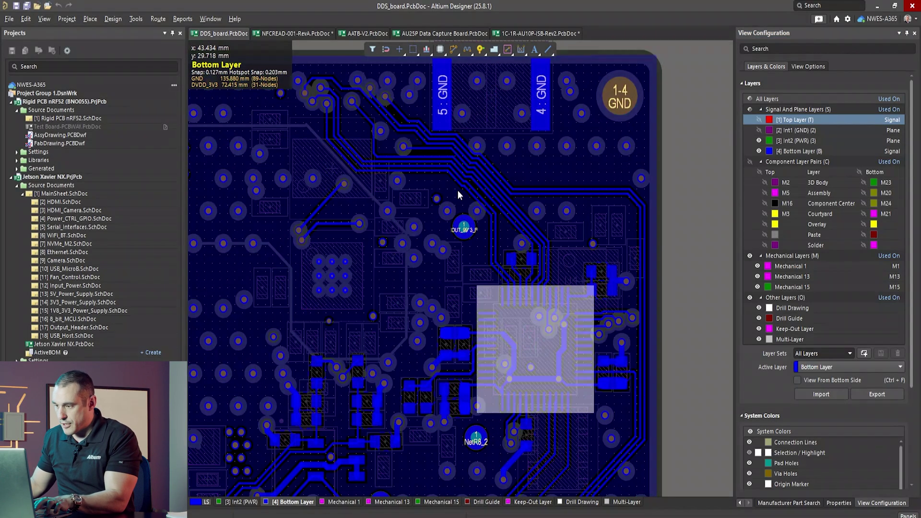
left_click(427, 179)
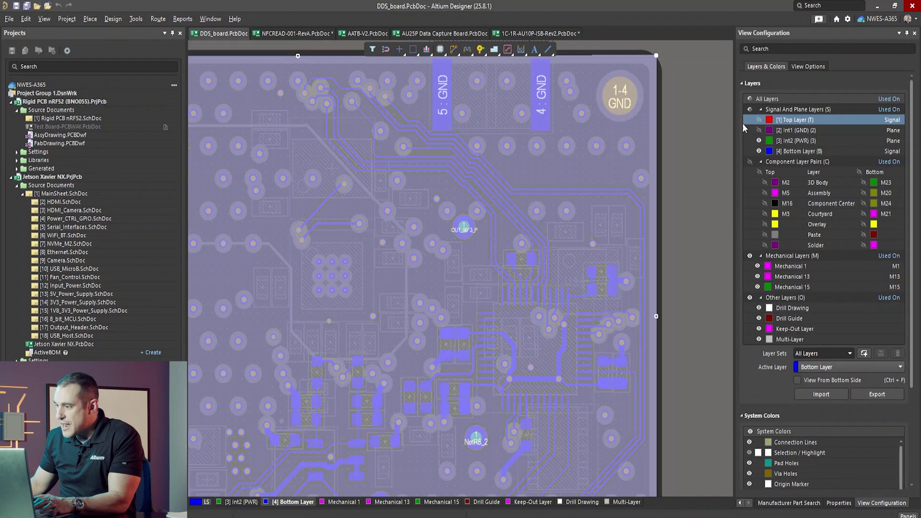
Clear the polygon selection and examine the bottom-layer bus traces, selecting a diagonal segment on each outer side of the bus
left_click(678, 136)
scroll(471, 197, "up", 6, "ctrl")
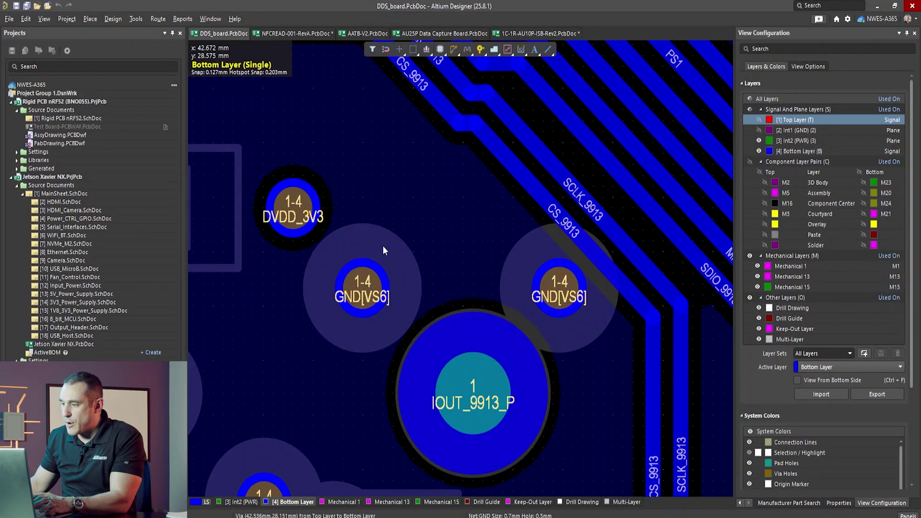
scroll(402, 234, "down", 2, "ctrl")
scroll(415, 225, "down", 2, "ctrl")
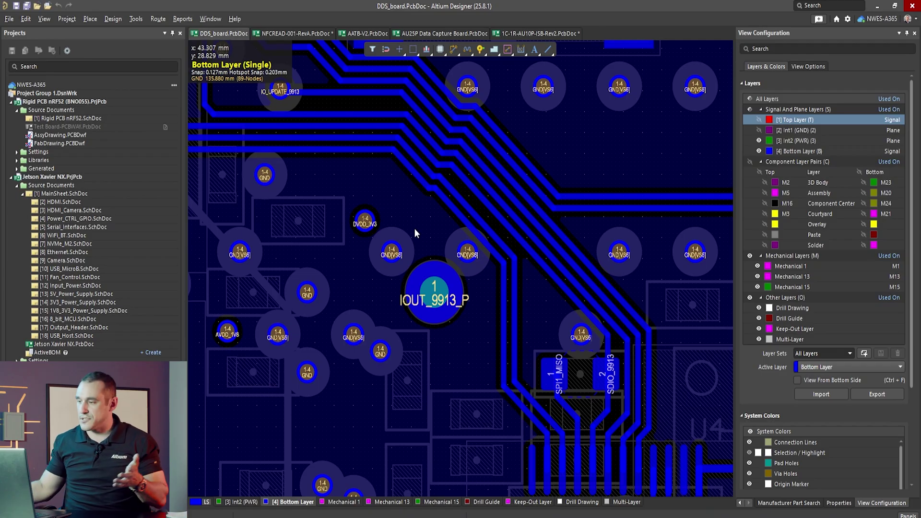
right_click_drag(520, 114, 588, 209)
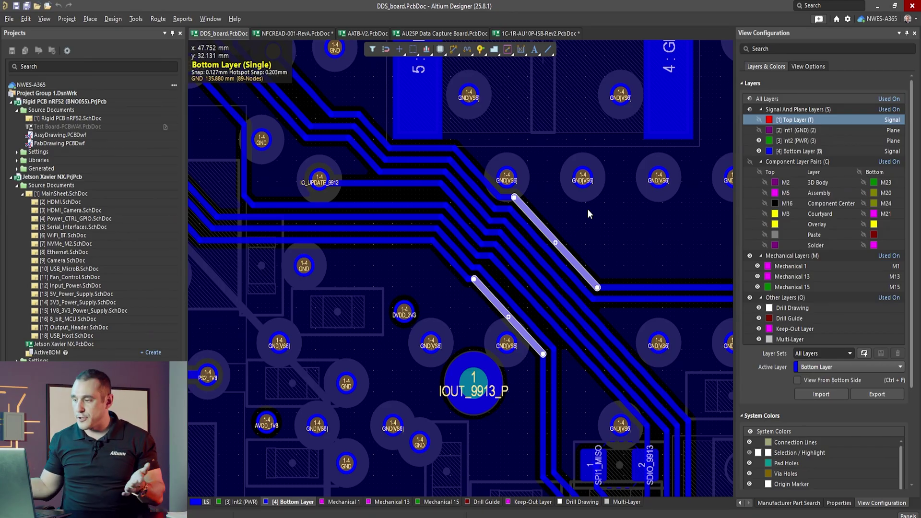
right_click_drag(588, 177, 349, 366)
right_click_drag(353, 405, 420, 290)
right_click_drag(571, 325, 540, 268)
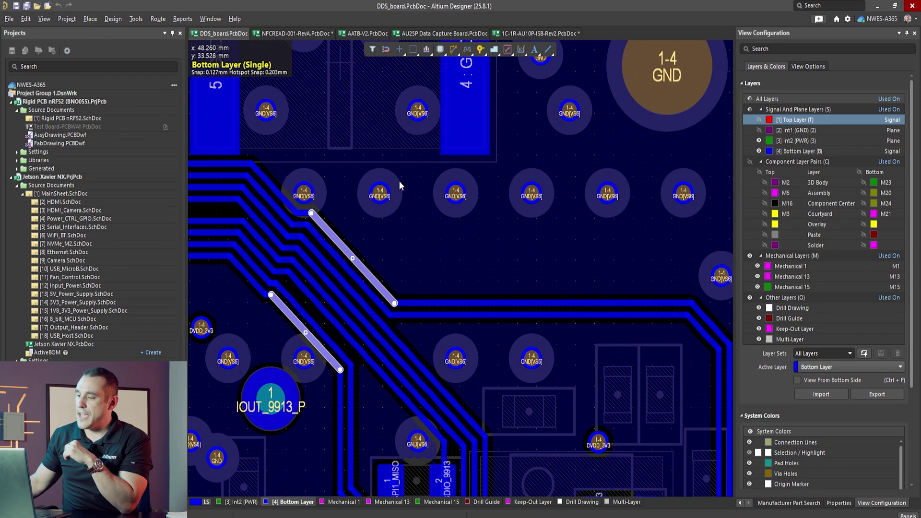
right_click_drag(391, 186, 550, 252)
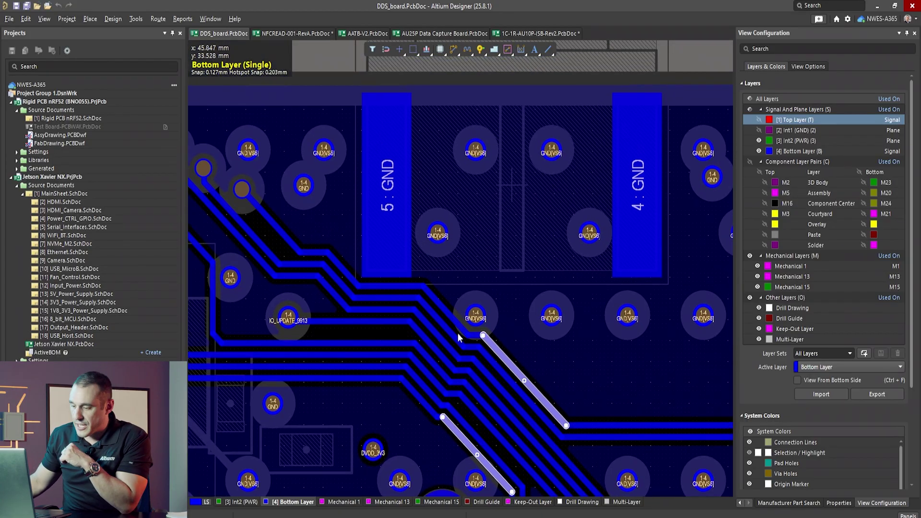
Check the properties of the two selected track segments, and show the Top Layer as the active layer with nothing selected
left_click(839, 503)
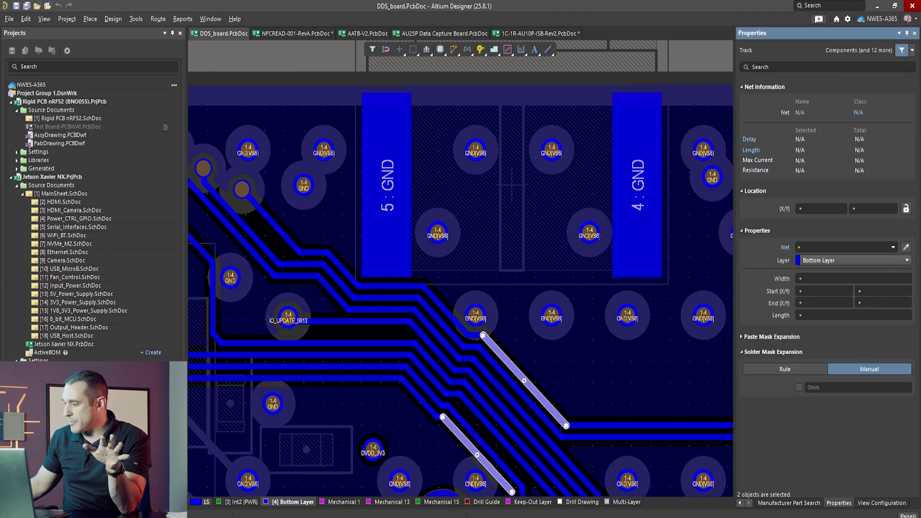
left_click(883, 503)
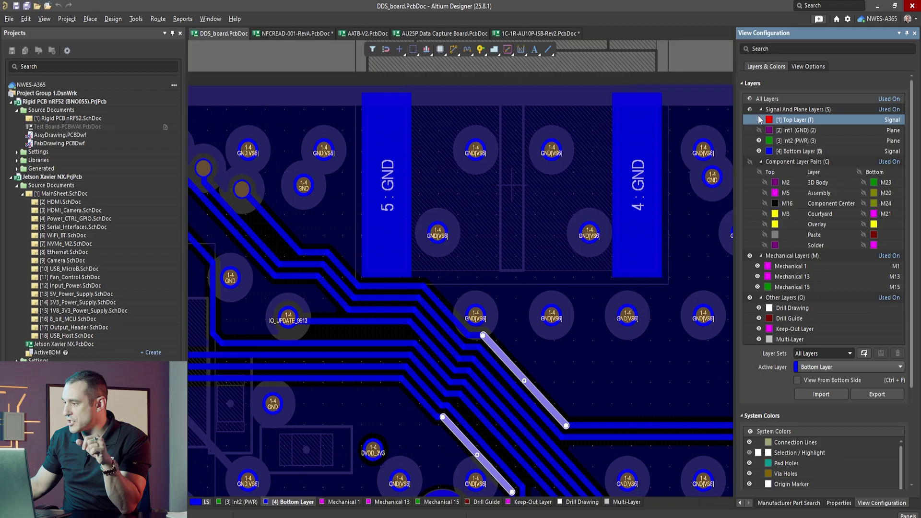
left_click(759, 120)
scroll(470, 249, "down", 4, "ctrl")
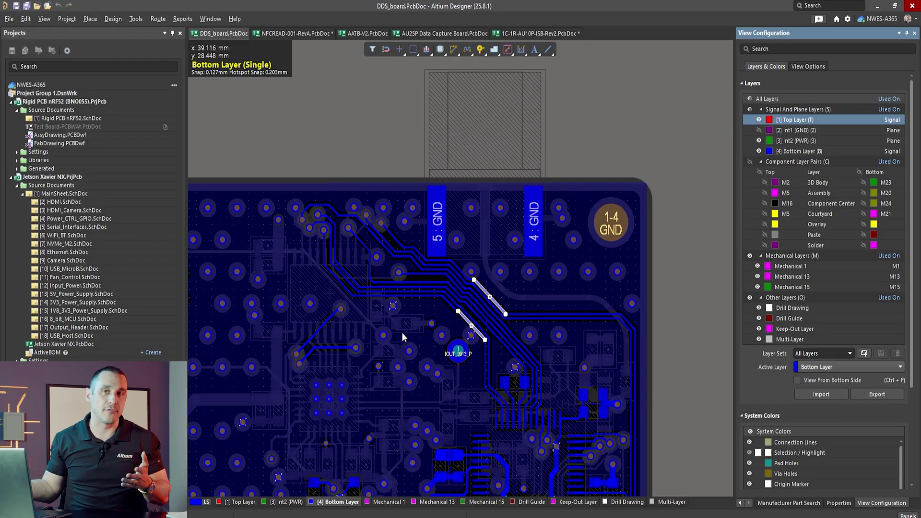
left_click(238, 502)
left_click(301, 99)
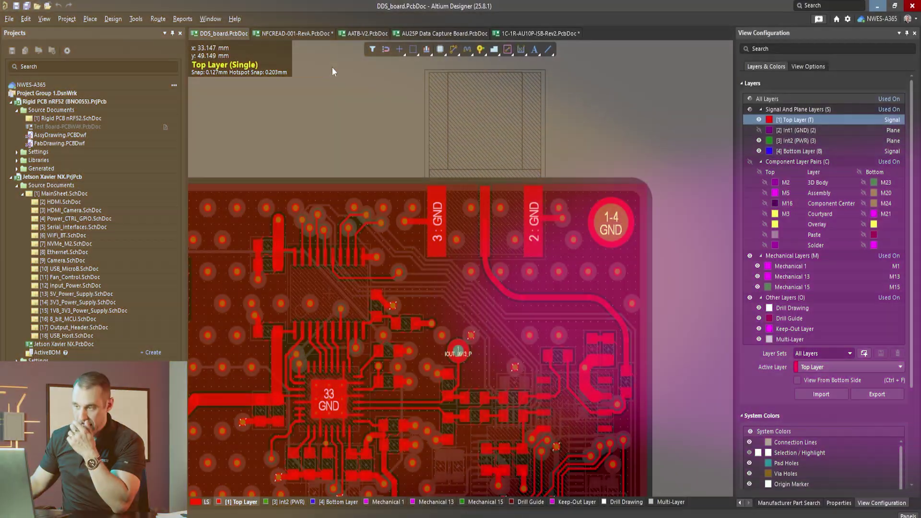
Switch to NFCREAD-001-RevA.PcbDoc and step through the Top Layer, Layer 2, Layer 3 and Bottom Layer one at a time
key("ctrl+Tab")
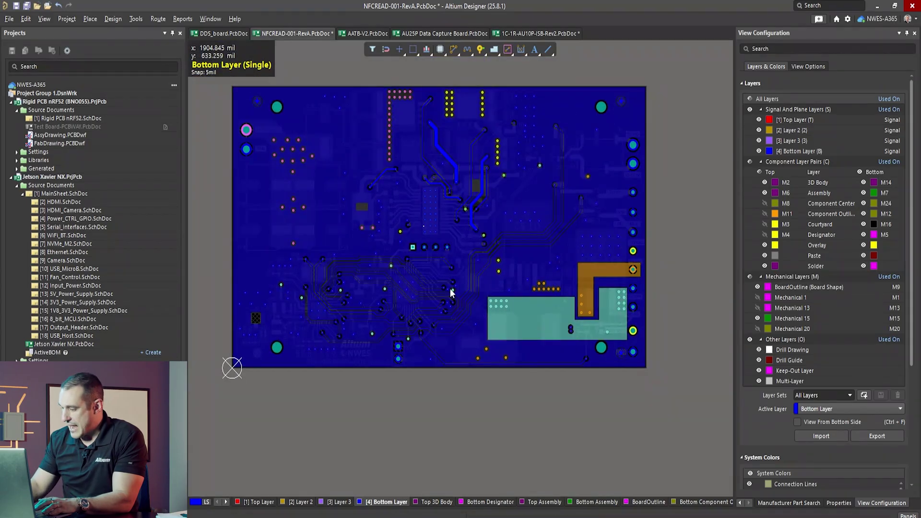
key("KP_Multiply")
scroll(555, 150, "up", 3)
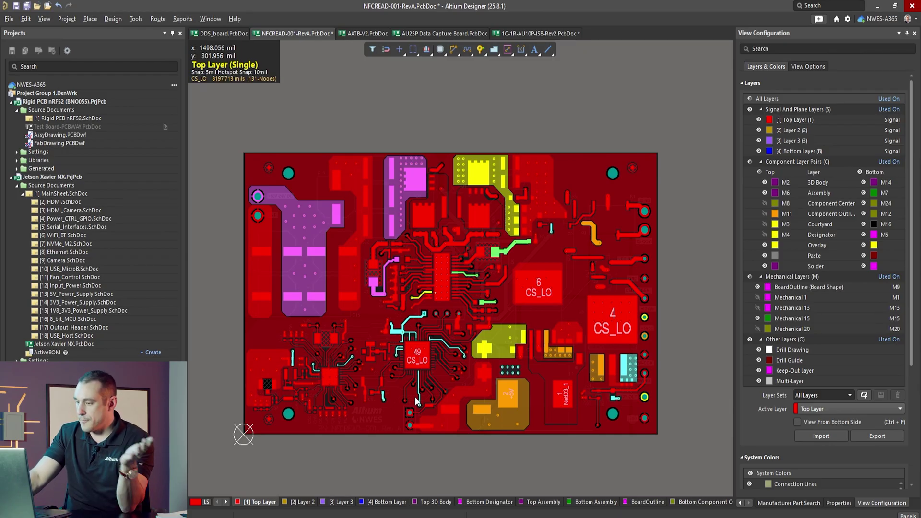
key("KP_Multiply")
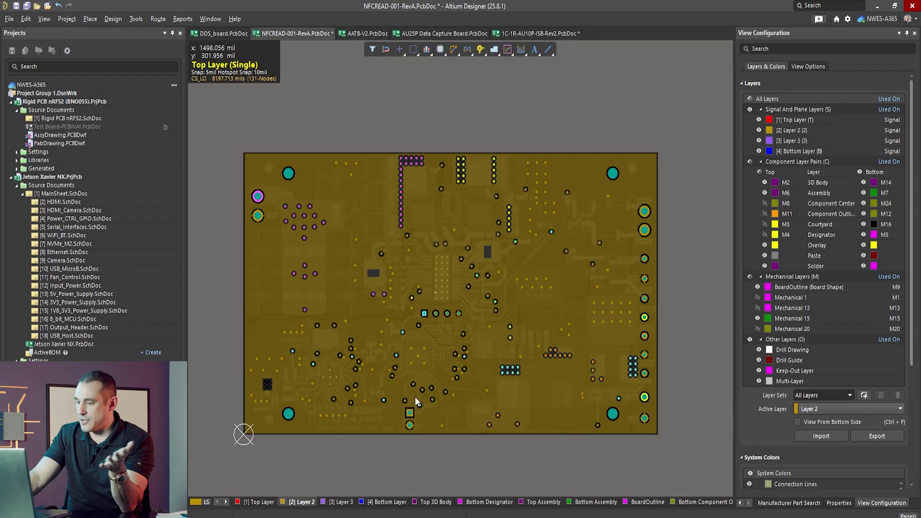
key("KP_Multiply")
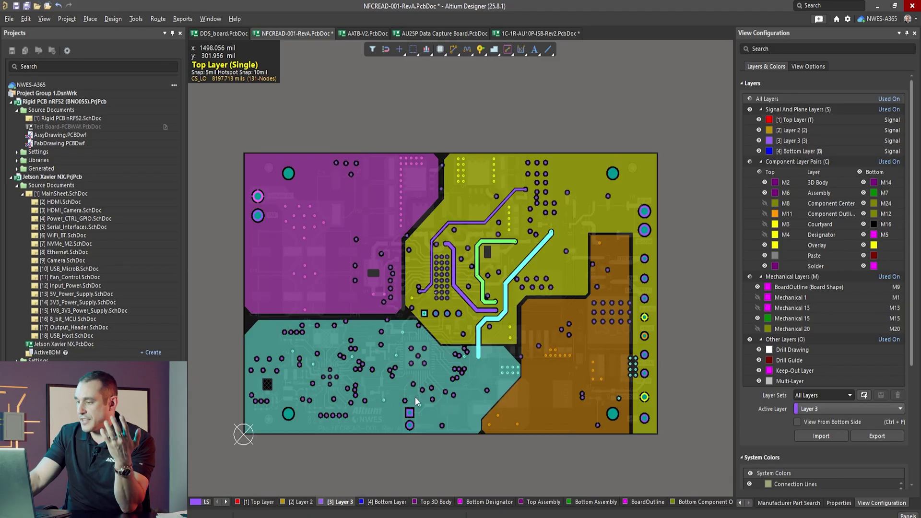
key("KP_Multiply")
key("KP_Subtract")
key("KP_Multiply")
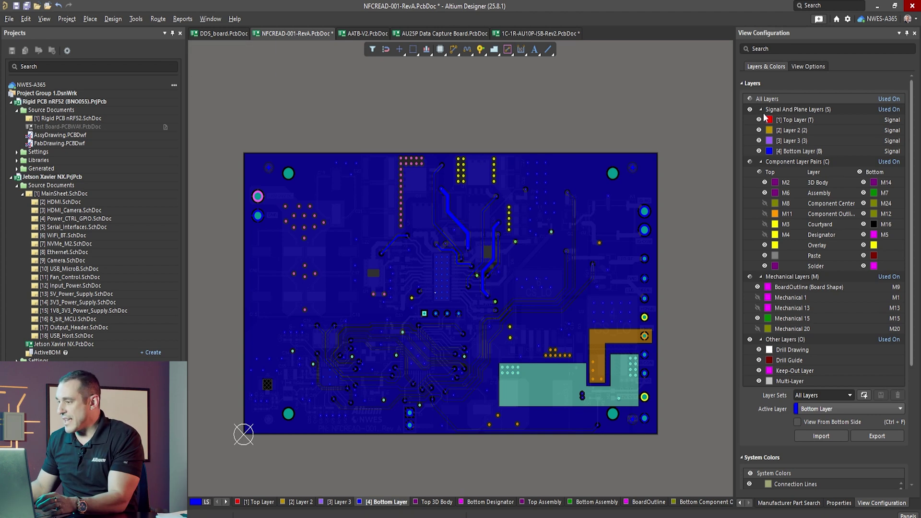
Hide Layer 2 and the Top Layer, and view Layer 3 and the Bottom Layer individually
left_click(759, 130)
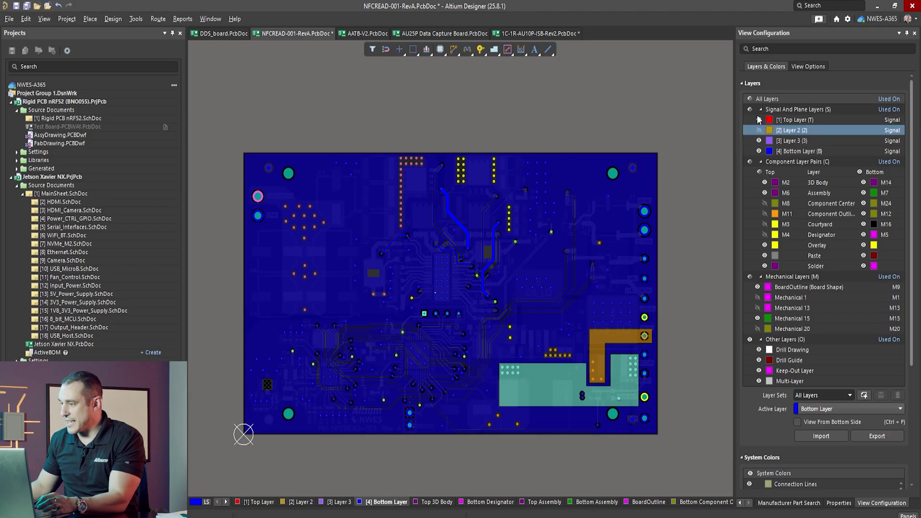
left_click(759, 120)
left_click(254, 502)
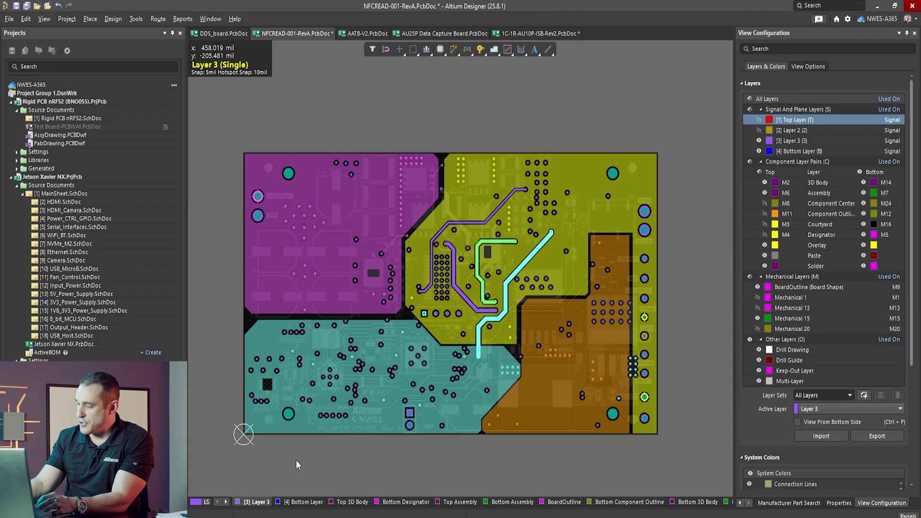
key("KP_Add")
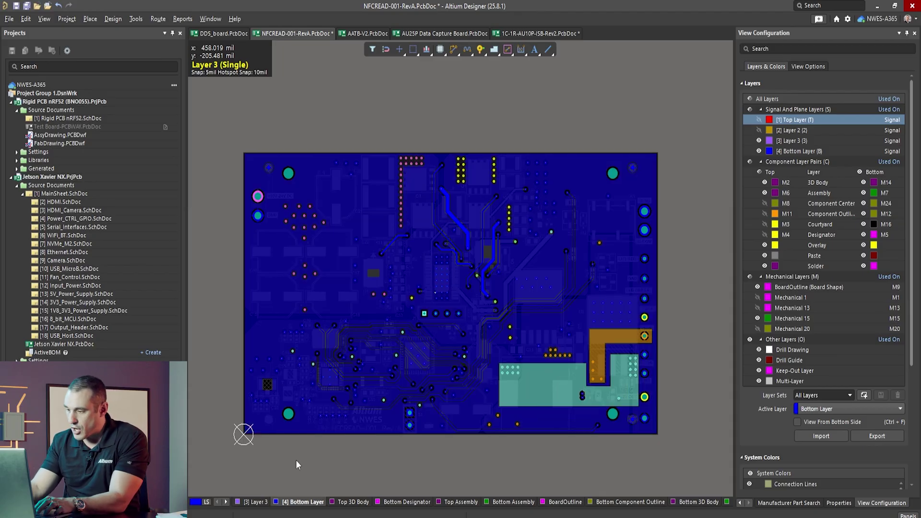
Leave single layer mode and hide all component layer pairs and mechanical layers
key("shift+s")
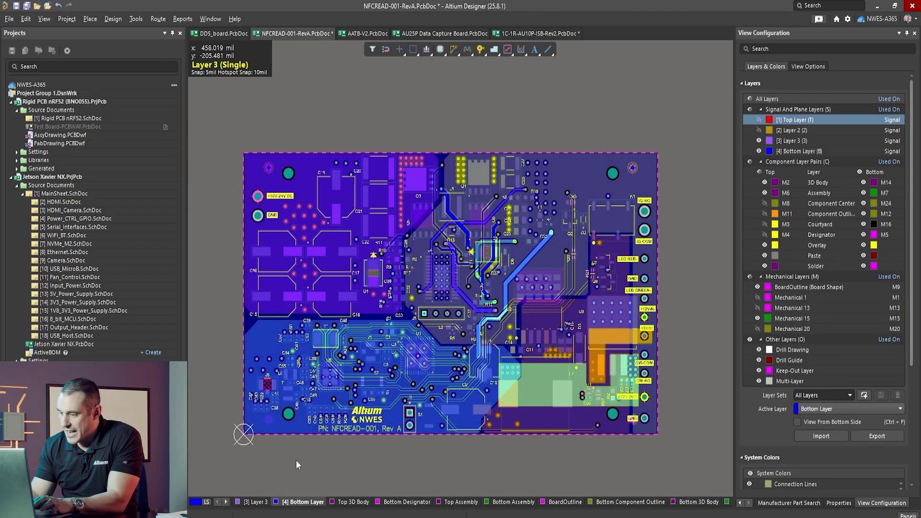
left_click(750, 162)
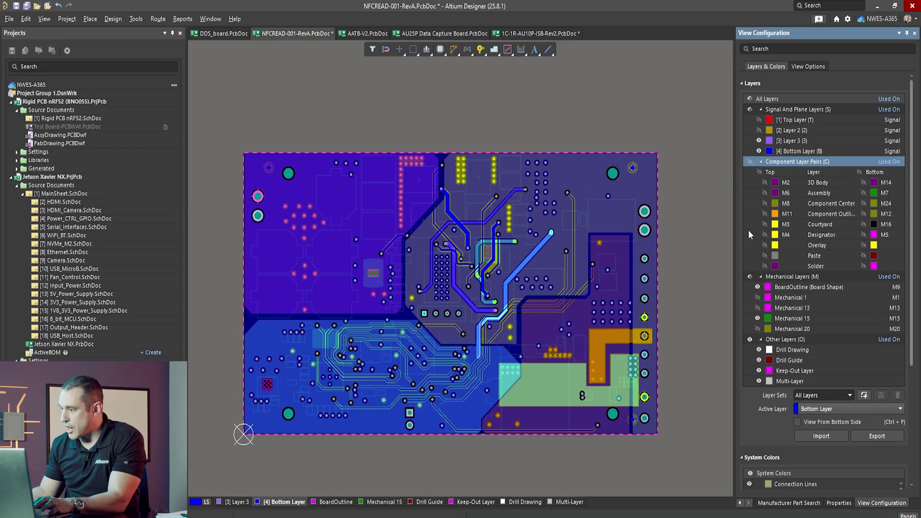
left_click(750, 277)
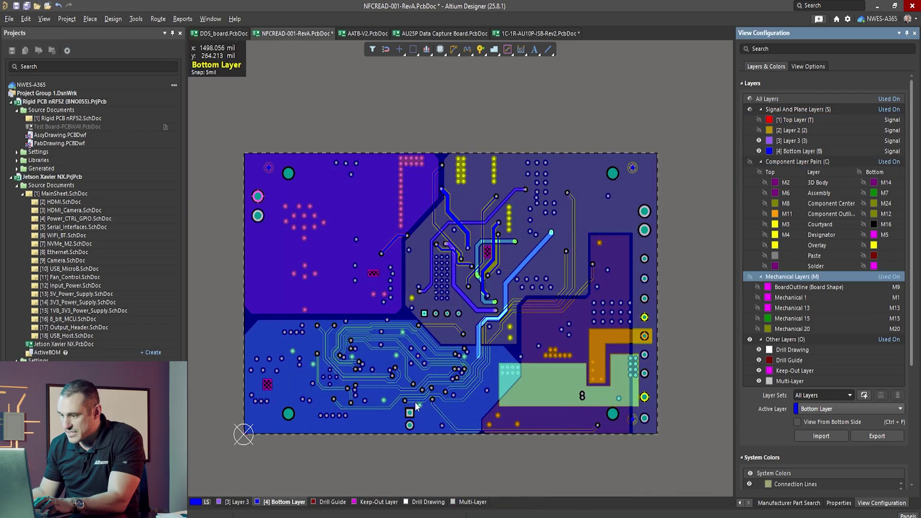
Examine the dense bottom-layer traces over the power regions, bringing Layer 3 to the front briefly before returning to the Bottom Layer
scroll(334, 407, "up", 2, "ctrl")
scroll(334, 407, "up", 6, "ctrl")
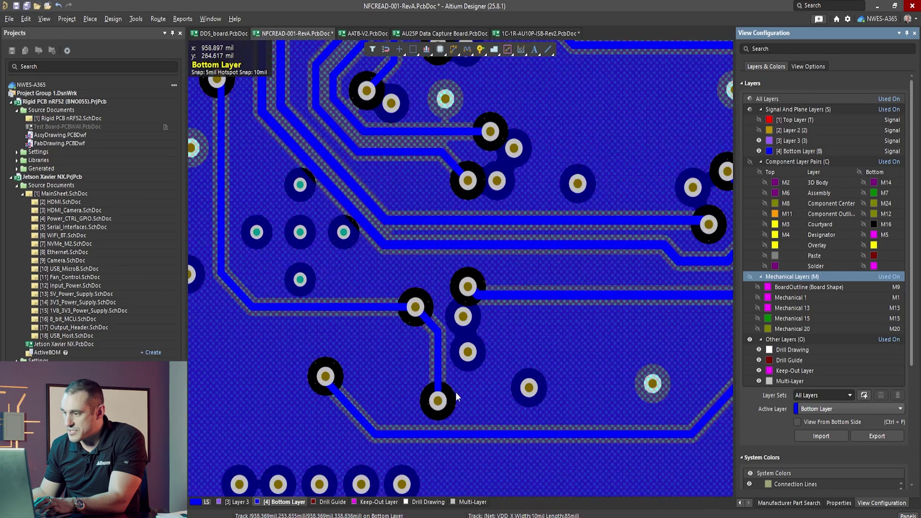
right_click_drag(629, 309, 429, 306)
scroll(429, 306, "down", 2, "ctrl")
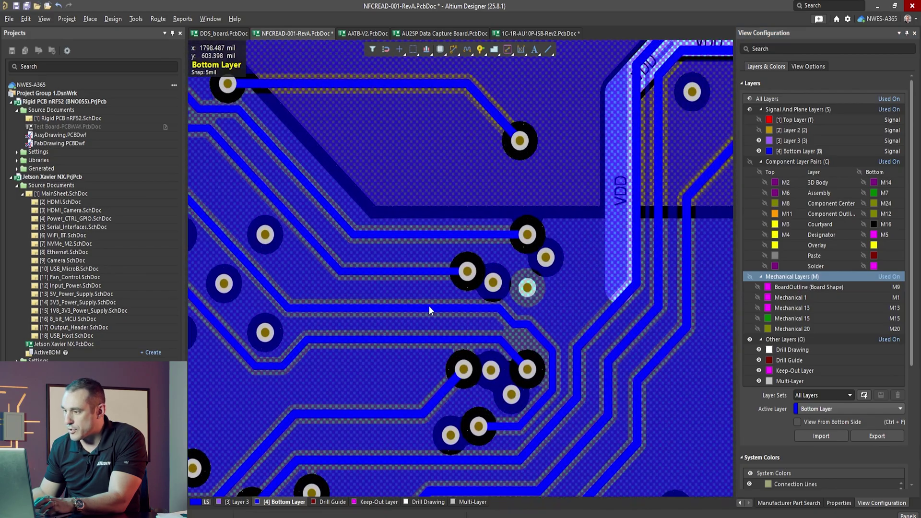
scroll(528, 327, "up", 1, "ctrl")
scroll(528, 327, "down", 2, "ctrl")
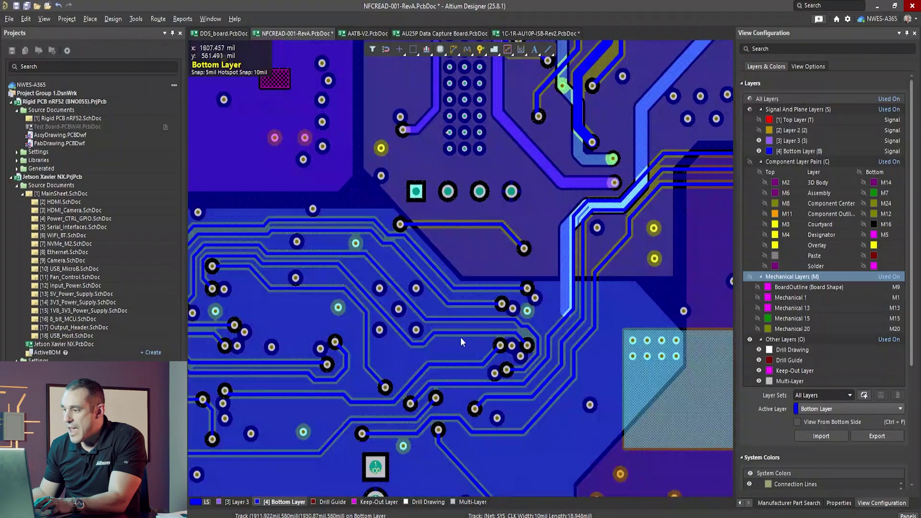
scroll(546, 309, "up", 1, "ctrl")
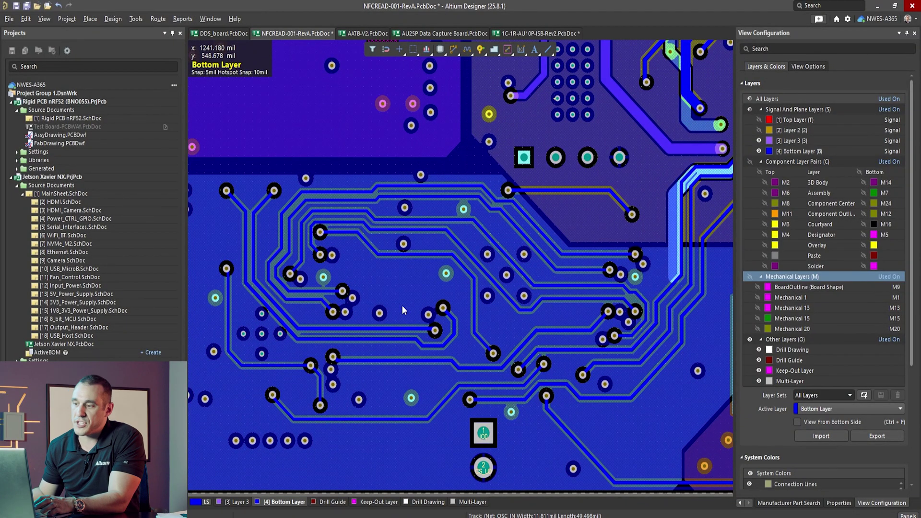
left_click(233, 502)
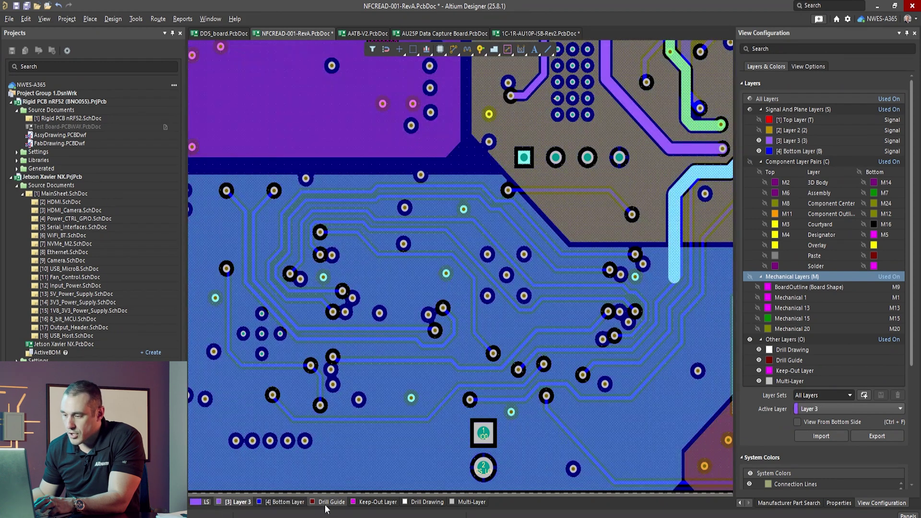
left_click(290, 503)
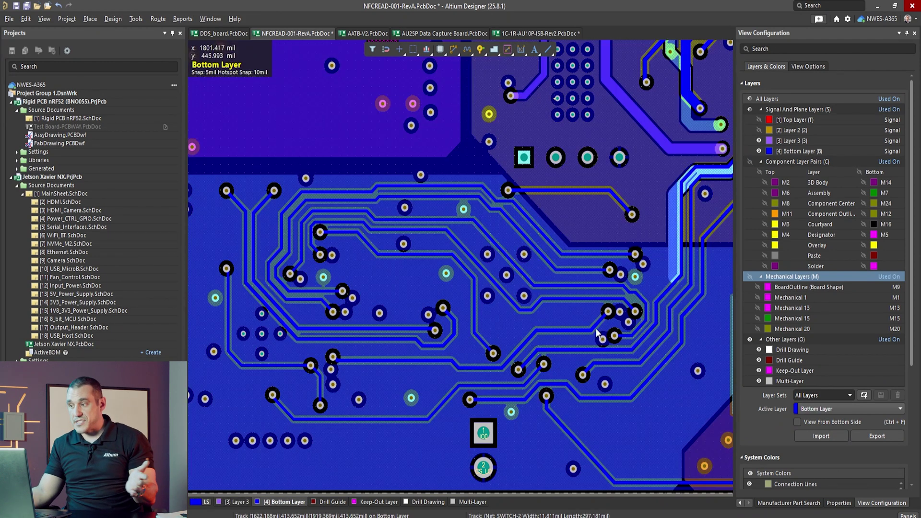
Examine the BLUE_LED trace near the plane split above the RF_MISO trace
scroll(638, 206, "up", 5, "ctrl")
scroll(660, 231, "up", 2, "ctrl")
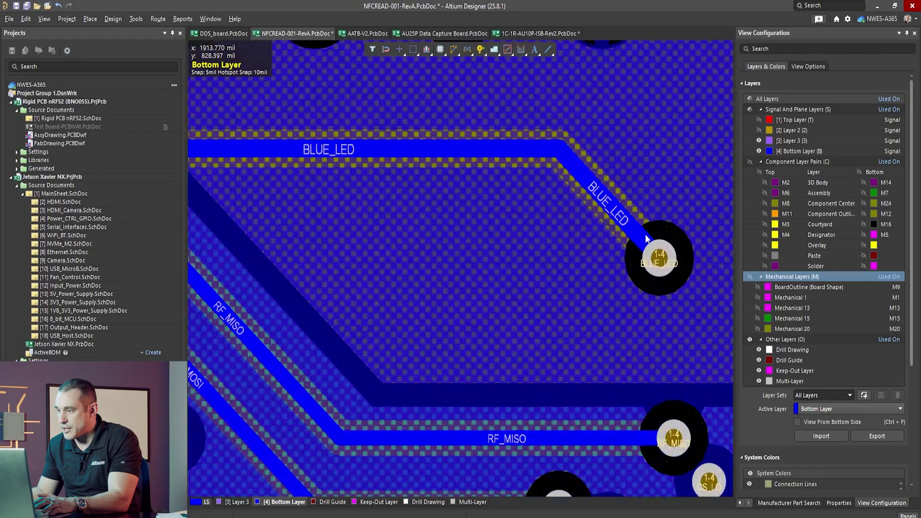
right_click_drag(602, 255, 428, 302)
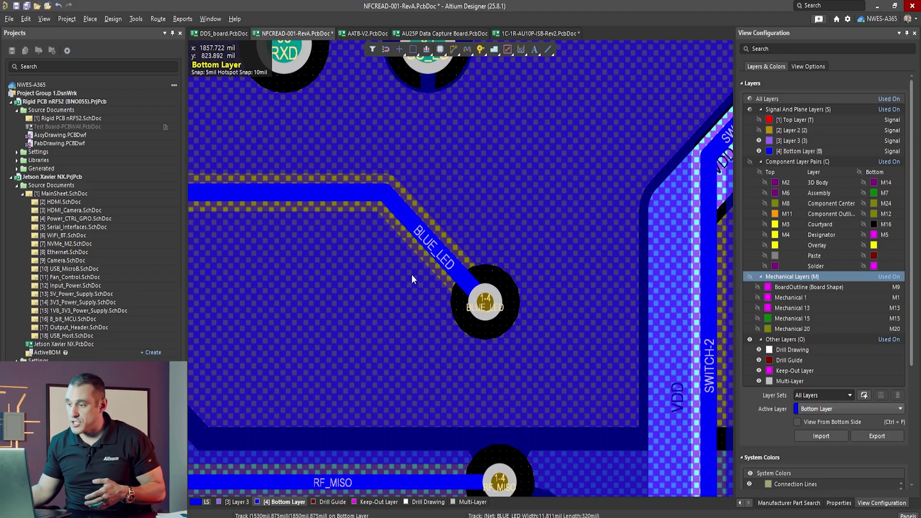
Inspect the bottom-layer traces running beside the VDD rail and identify the SWITCH-2, RELAY and SWITCH-3 nets
scroll(435, 199, "down", 2, "ctrl")
scroll(456, 409, "down", 3, "ctrl")
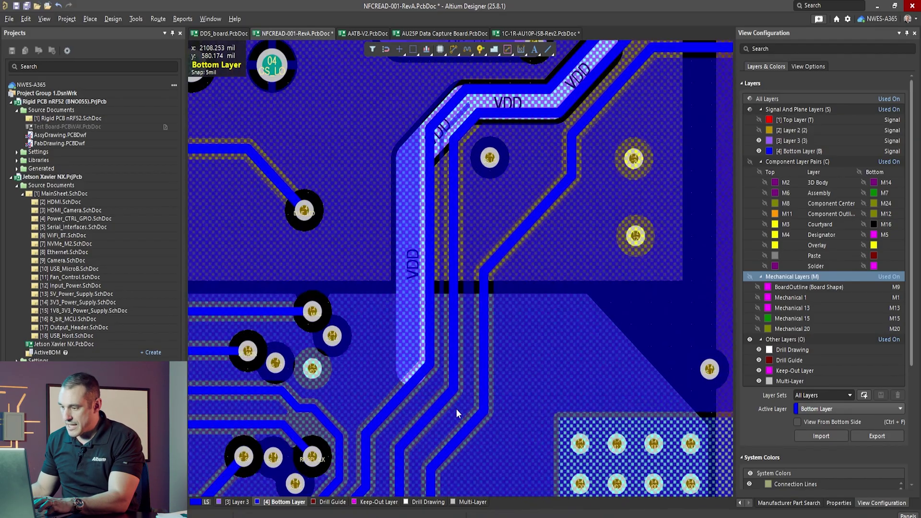
scroll(562, 290, "down", 3, "ctrl")
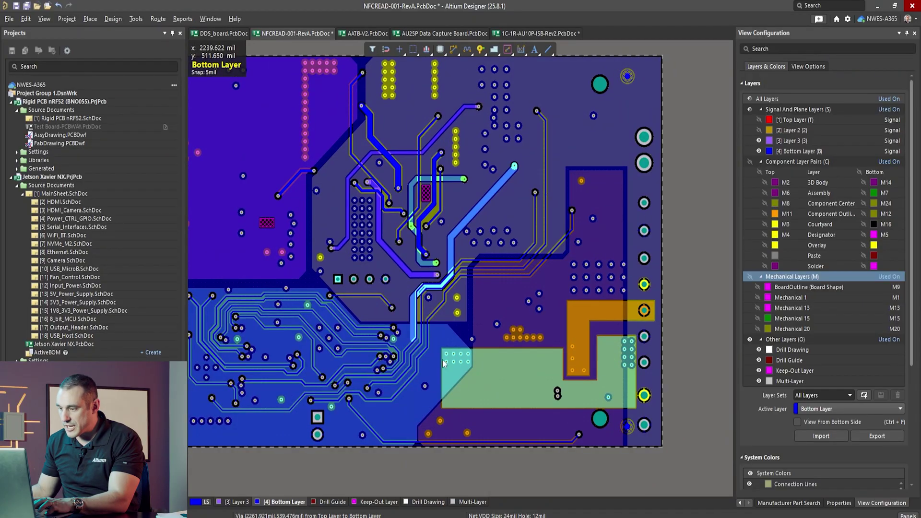
scroll(358, 386, "up", 3, "ctrl")
scroll(387, 382, "up", 5, "ctrl")
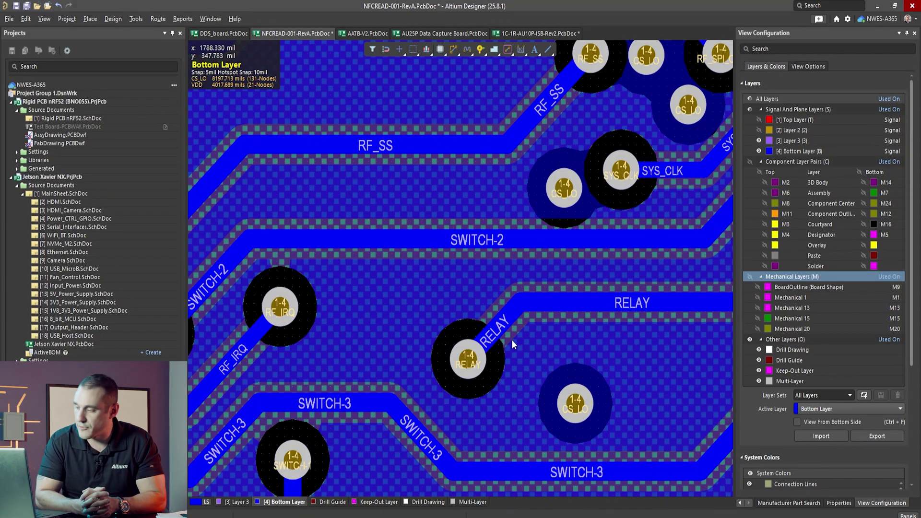
Follow the SWITCH-2, RELAY and SWITCH-3 traces along the VDD rail and across the adjoining plane split on Layer 3
scroll(512, 340, "down", 5, "ctrl")
scroll(657, 113, "up", 5, "ctrl")
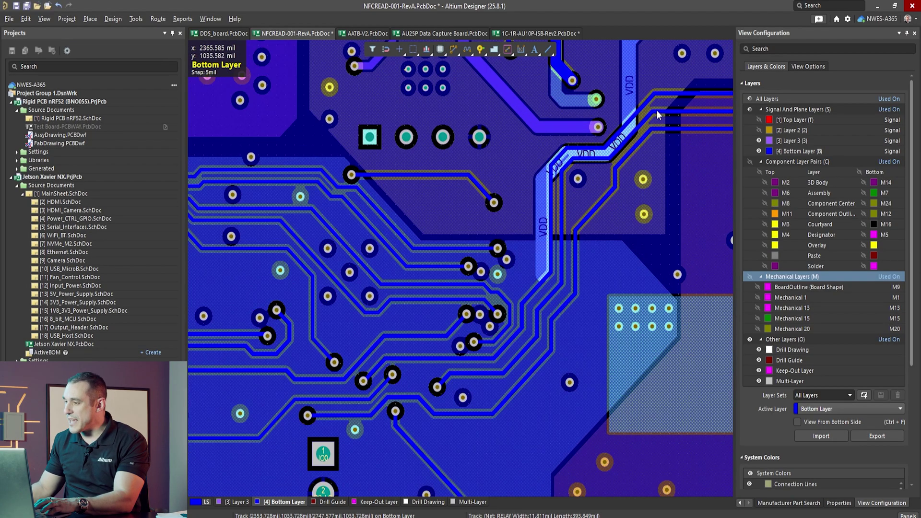
scroll(645, 153, "up", 3, "ctrl")
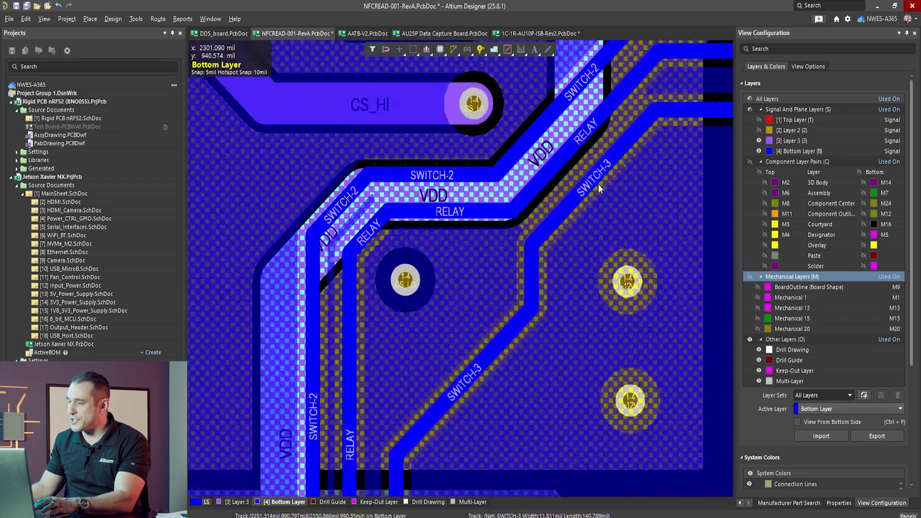
scroll(598, 180, "up", 3)
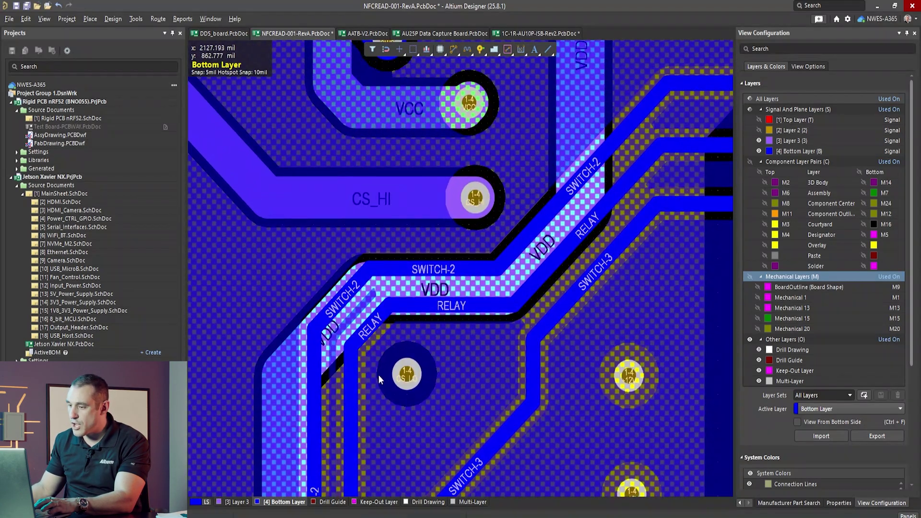
scroll(374, 298, "down", 3, "ctrl")
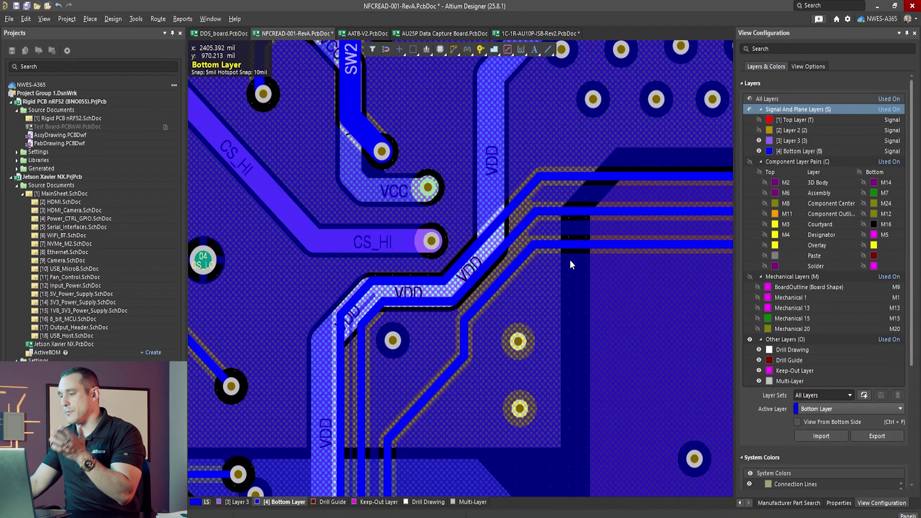
Turn on the Top Layer of the NFCREAD-001 board and view it alone in single-layer mode
scroll(581, 289, "down", 6, "ctrl")
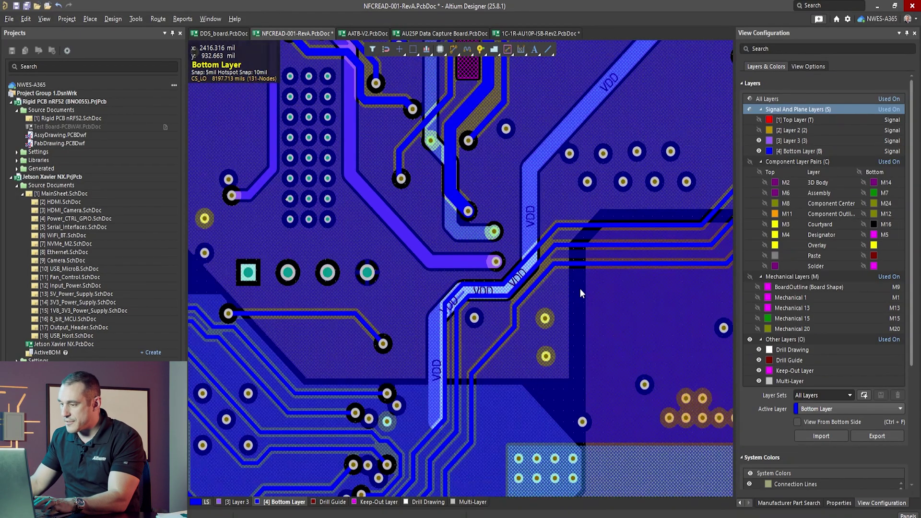
scroll(655, 127, "right", 3, "shift")
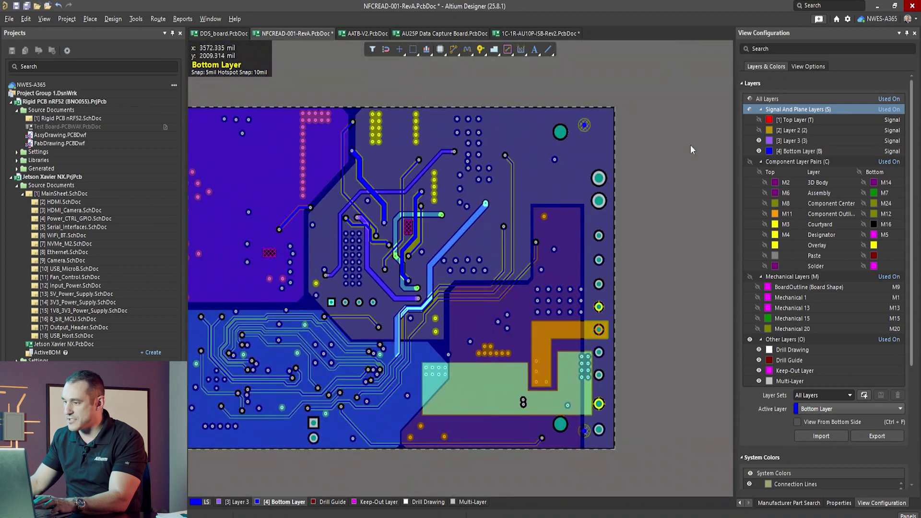
left_click(758, 120)
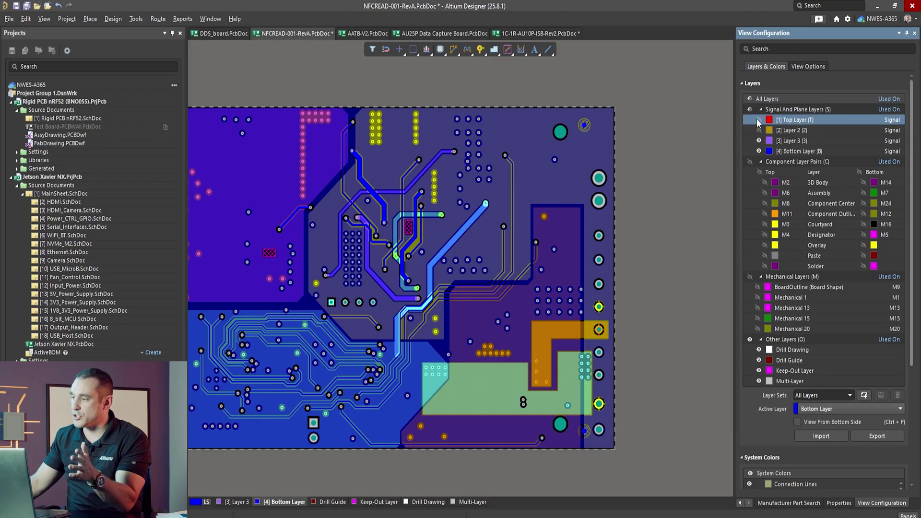
left_click(241, 502, "ctrl")
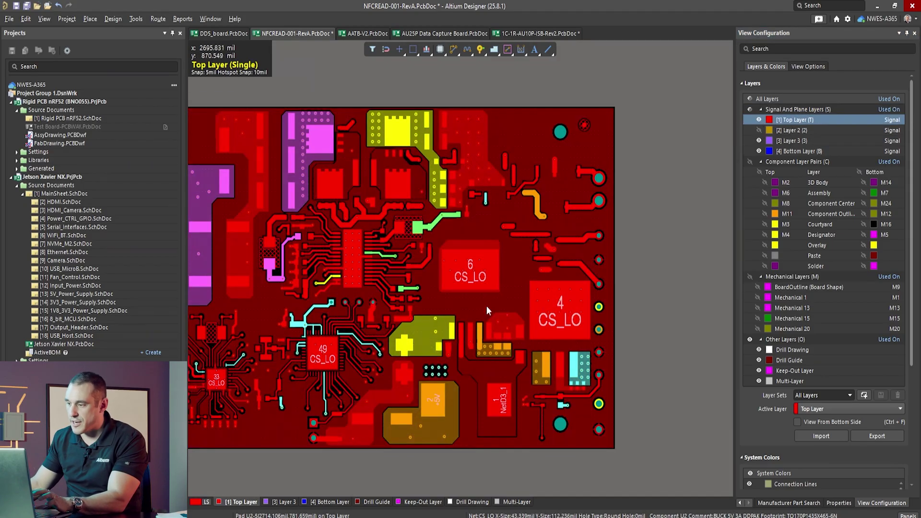
right_click_drag(312, 323, 441, 315)
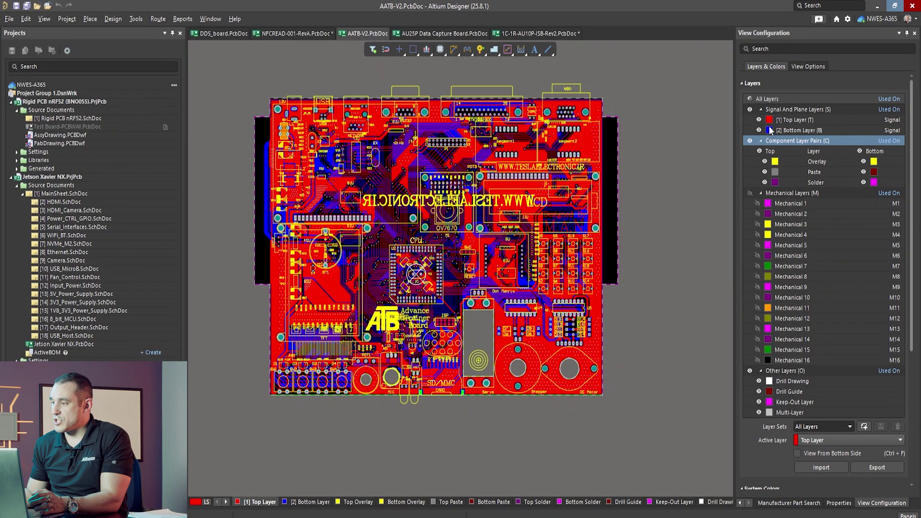
Hide all component layer pairs on the AATB-V2 board and inspect the two-layer routing near the 20-pin header
left_click(749, 141)
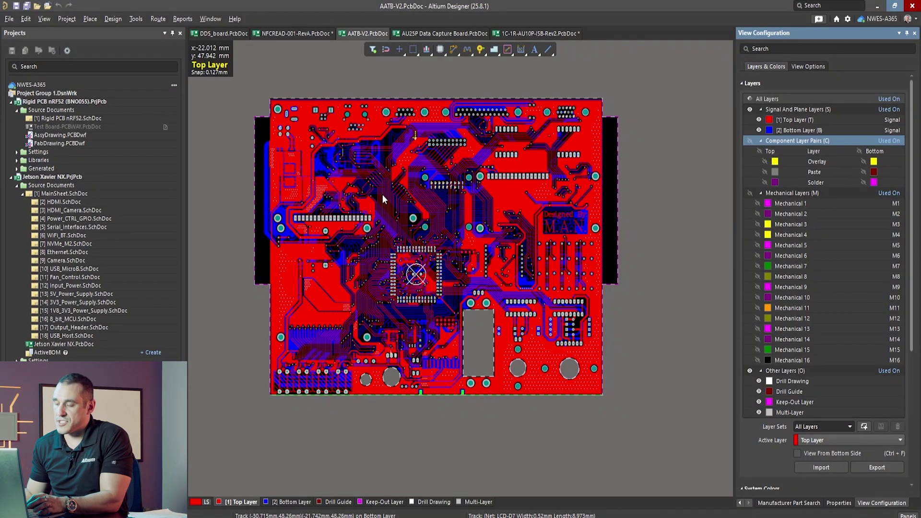
scroll(382, 195, "up", 5, "ctrl")
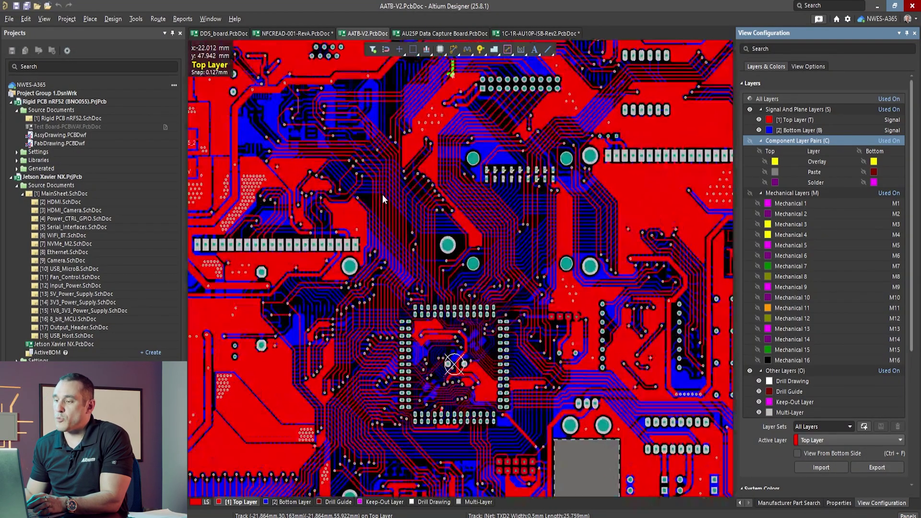
scroll(384, 198, "up", 2, "ctrl")
scroll(376, 310, "up", 1, "ctrl")
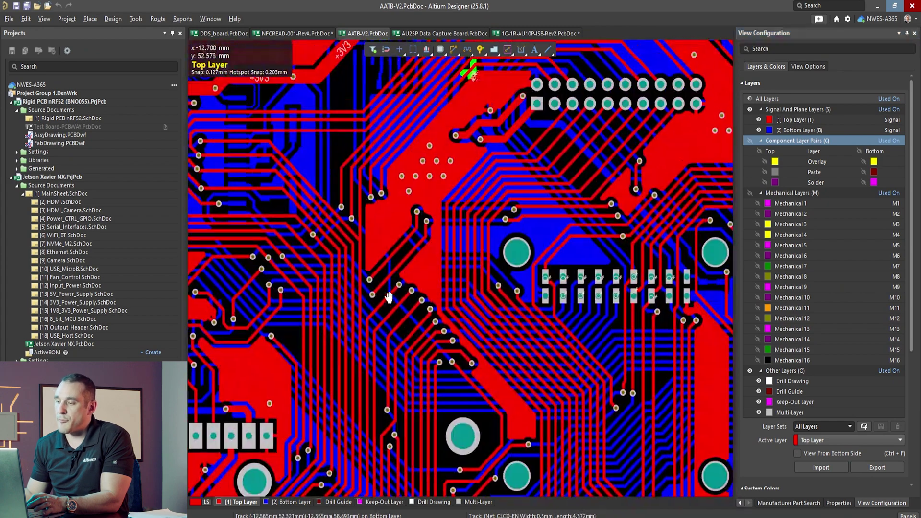
mouse_move(392, 289)
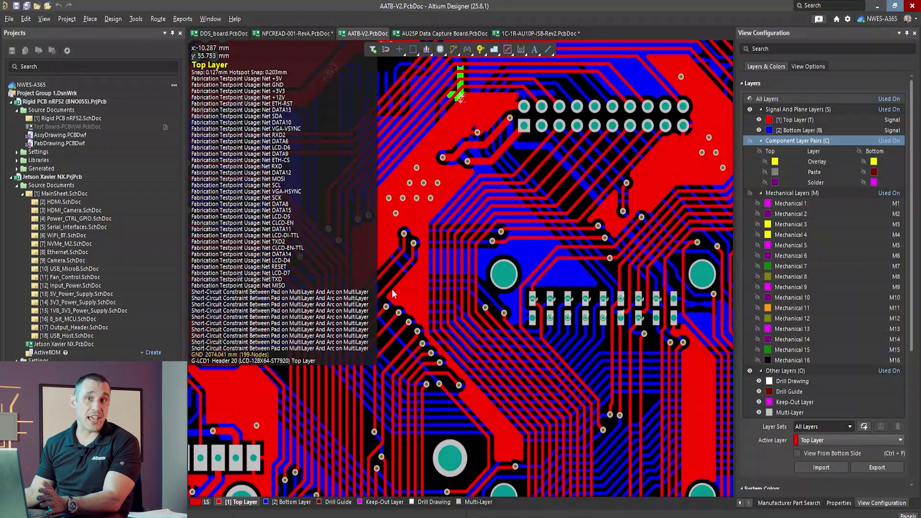
mouse_move(493, 209)
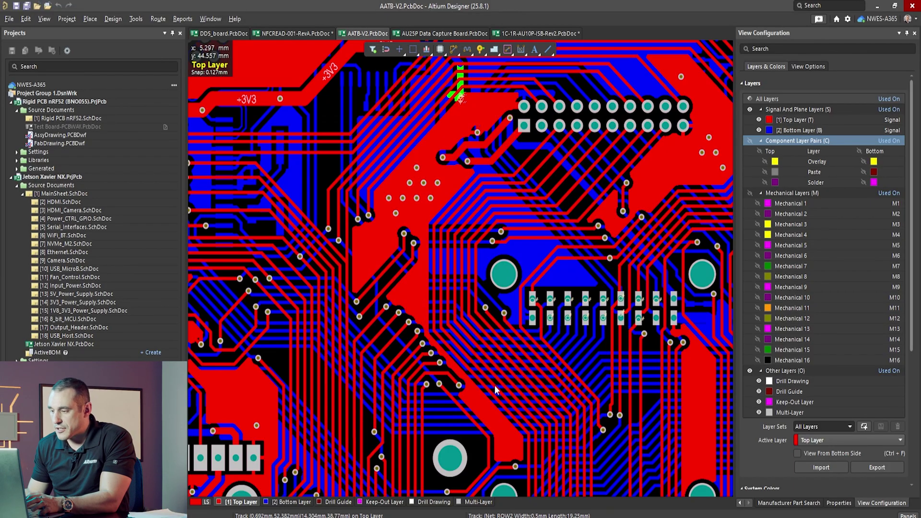
Examine how the parallel top-layer traces cross the bottom-layer traces between the central vias and the +3V3 rail
scroll(328, 317, "up", 5, "ctrl")
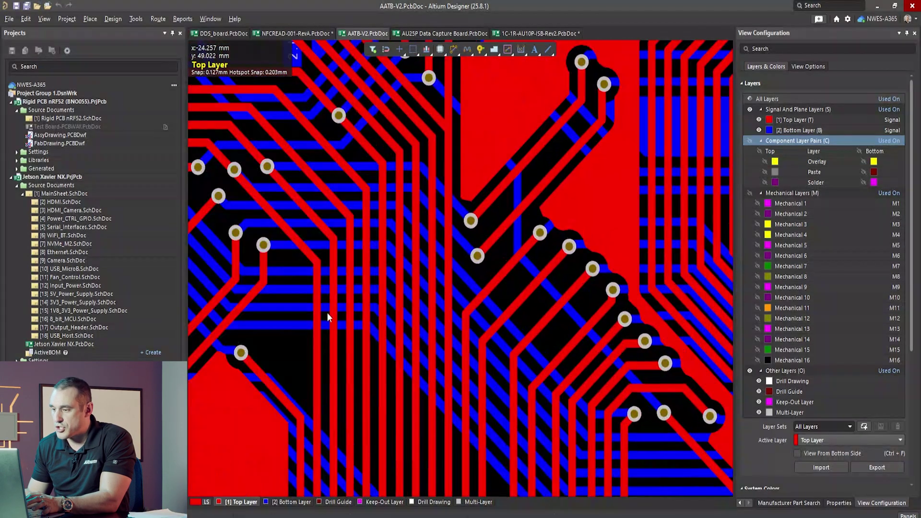
right_click_drag(404, 305, 531, 304)
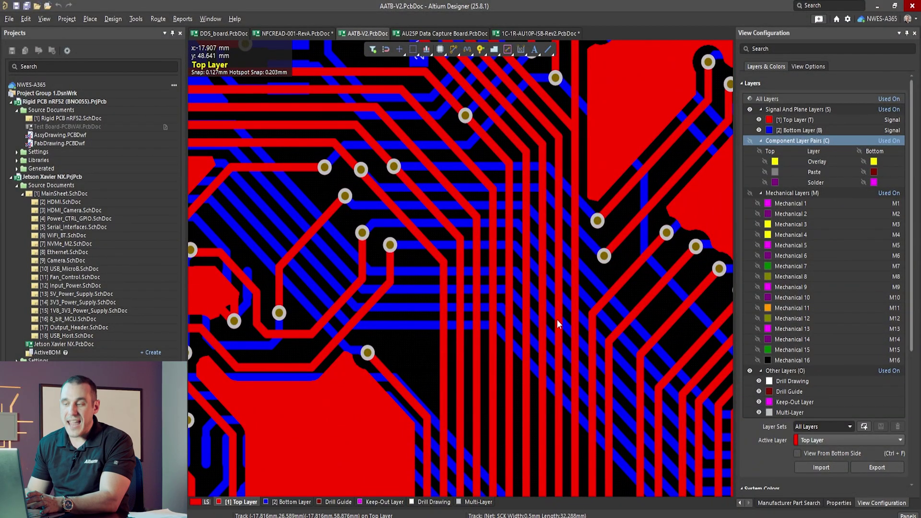
right_click_drag(471, 190, 495, 335)
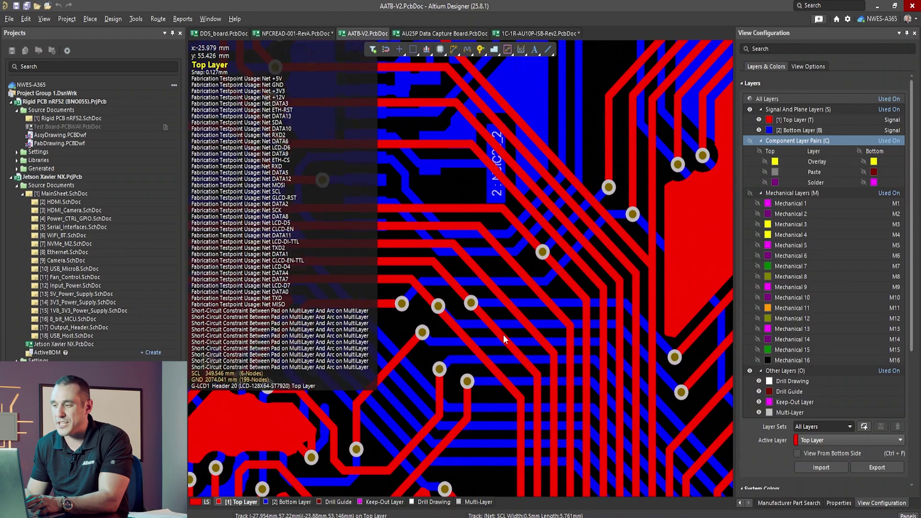
scroll(503, 335, "down", 2, "ctrl")
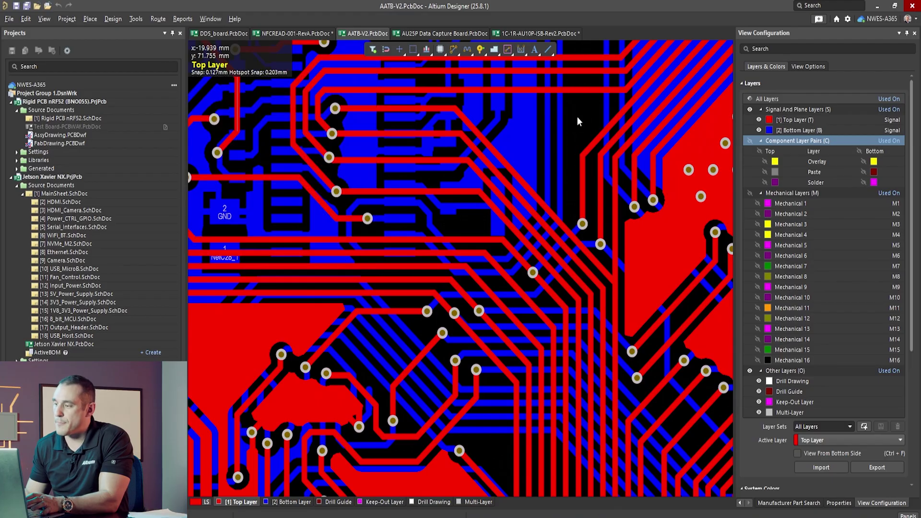
scroll(575, 125, "down", 1, "ctrl")
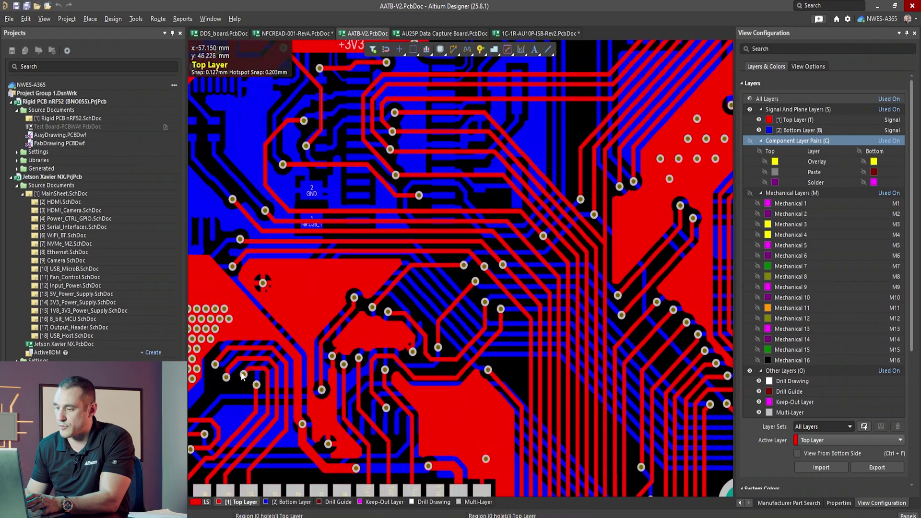
scroll(356, 331, "down", 2, "ctrl")
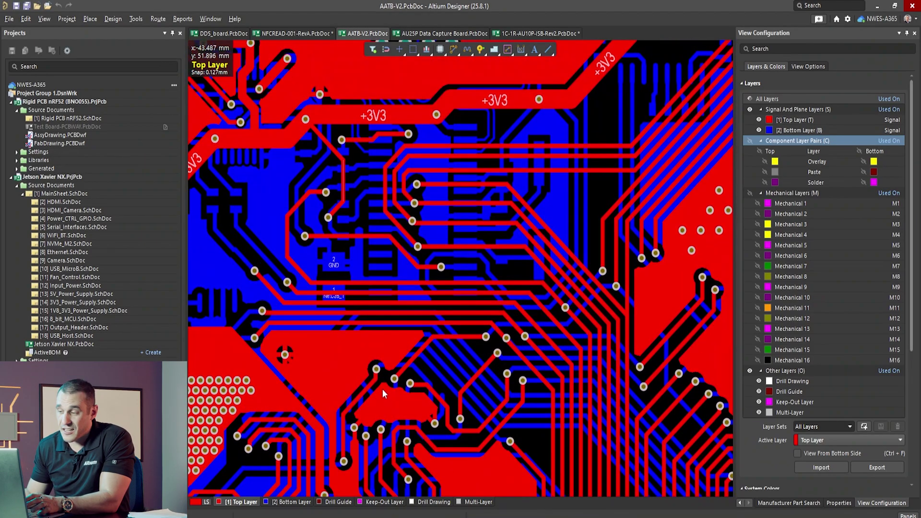
scroll(382, 390, "down", 1, "ctrl")
scroll(382, 390, "down", 1, "ctrl")
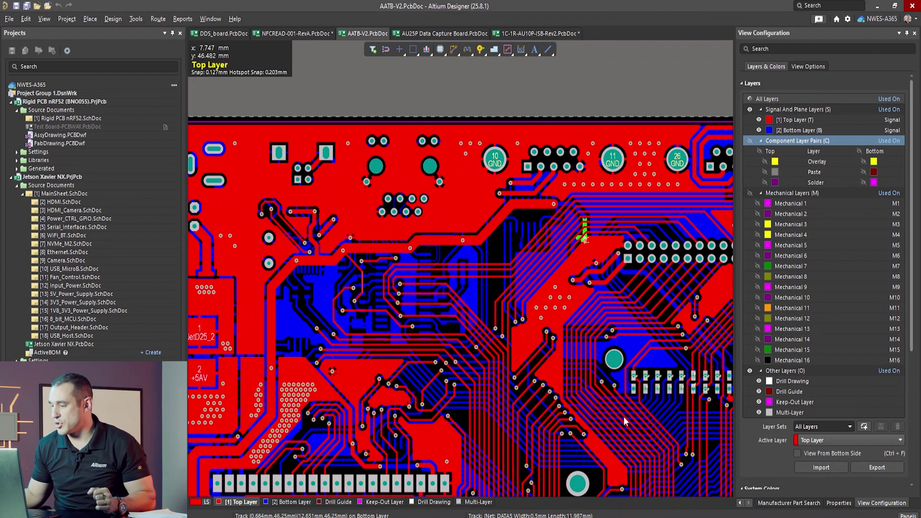
Inspect the routing around the CPU footprint and across the lower part of the AATB-V2 board
scroll(552, 398, "down", 5)
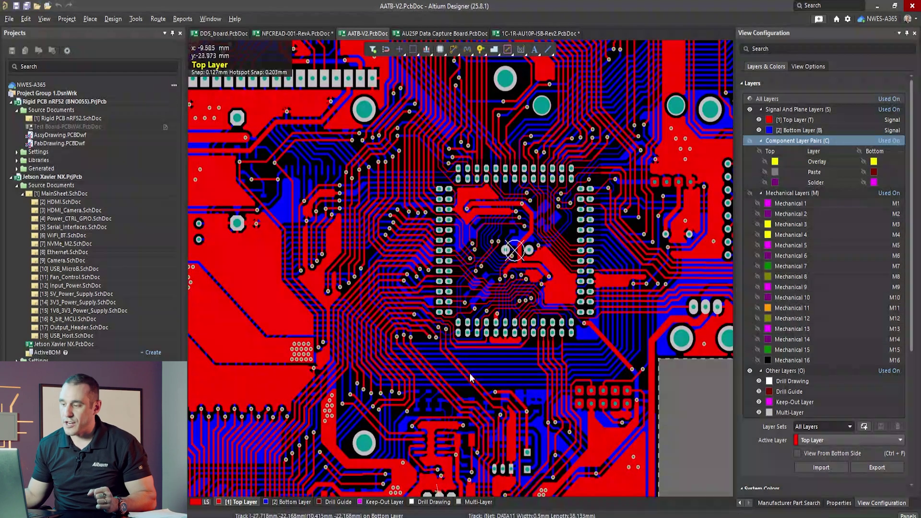
right_click_drag(498, 397, 574, 313)
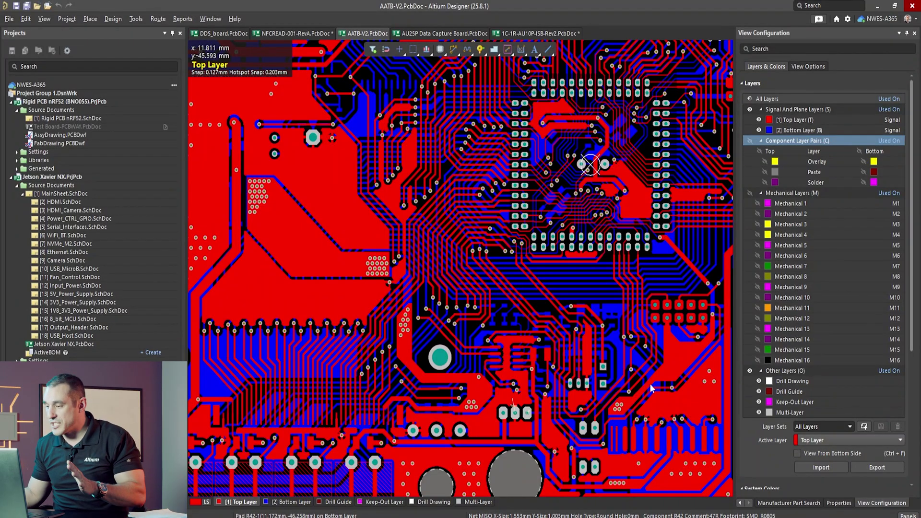
right_click_drag(645, 334, 571, 334)
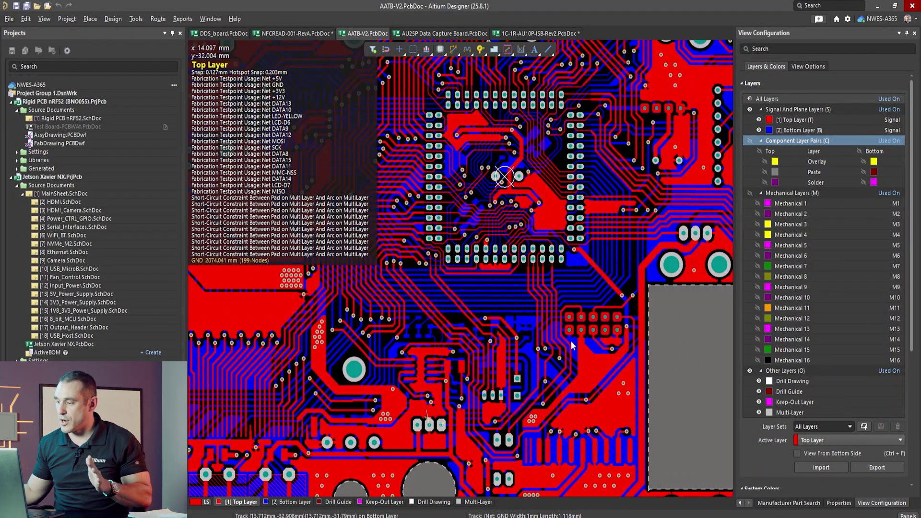
Follow the +5V connection from the via cluster beside the DATA15 trace to the +5V copper around the mounting hole
right_click_drag(304, 268, 496, 298)
scroll(497, 299, "up", 8, "ctrl")
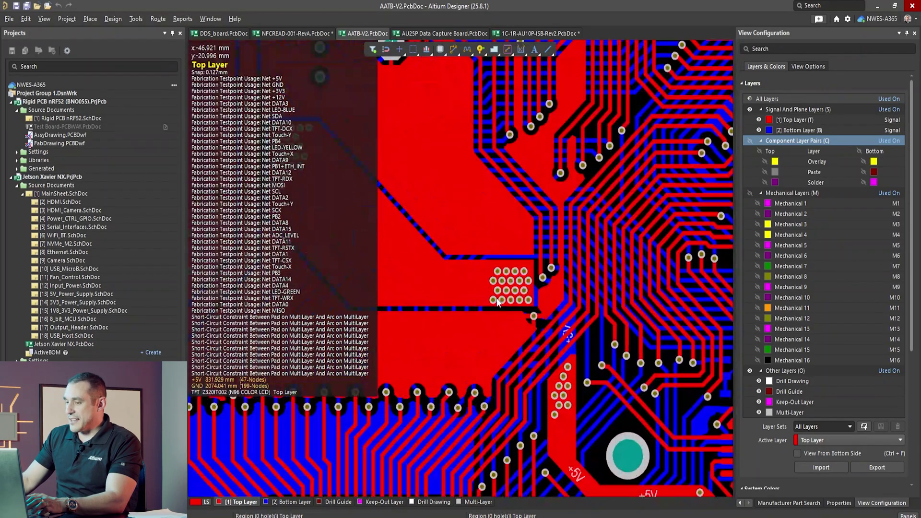
scroll(497, 301, "up", 3, "ctrl")
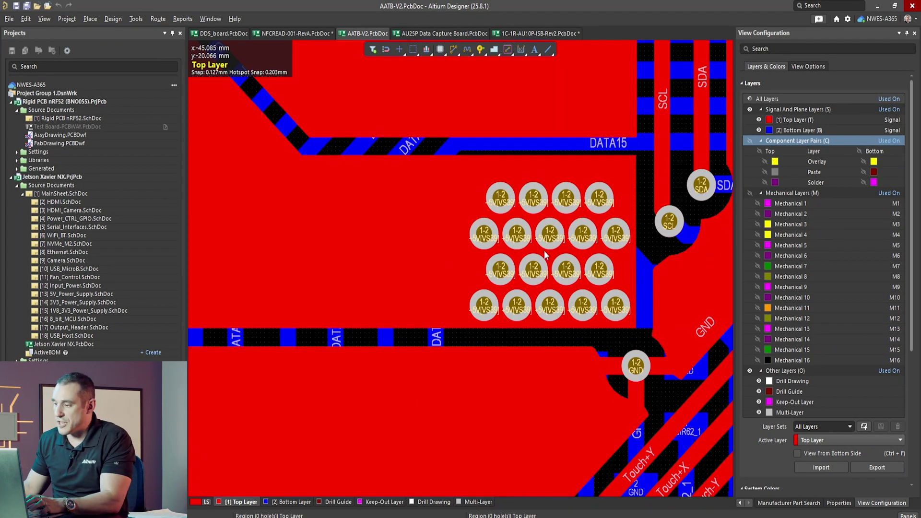
scroll(500, 268, "down", 3, "ctrl")
right_click_drag(624, 259, 355, 250)
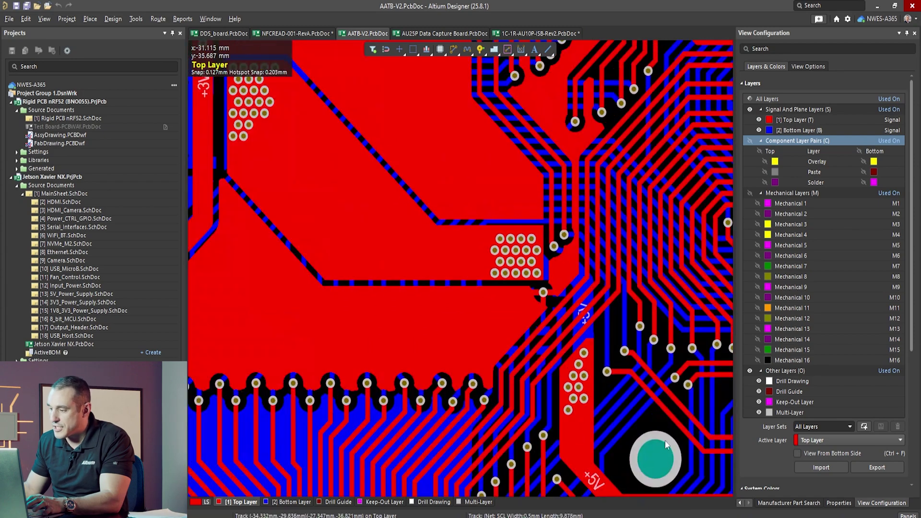
scroll(378, 202, "up", 3, "ctrl")
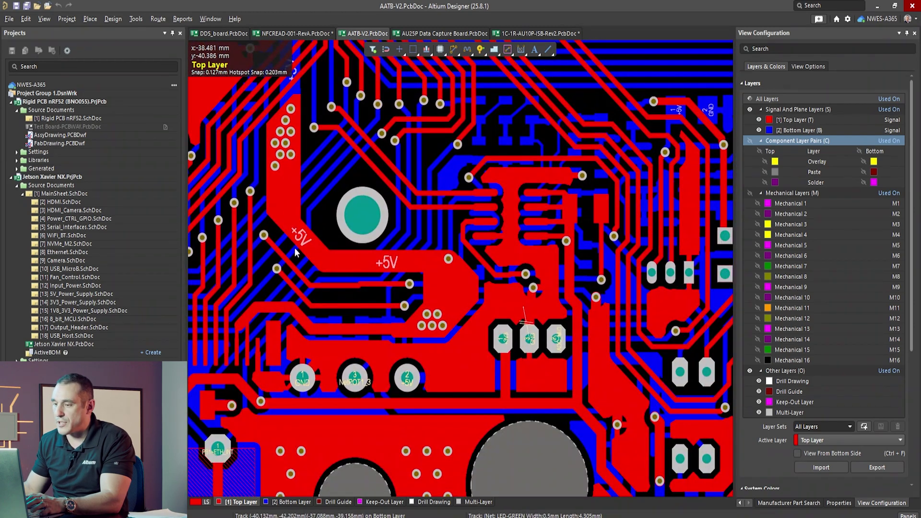
right_click_drag(288, 230, 338, 393)
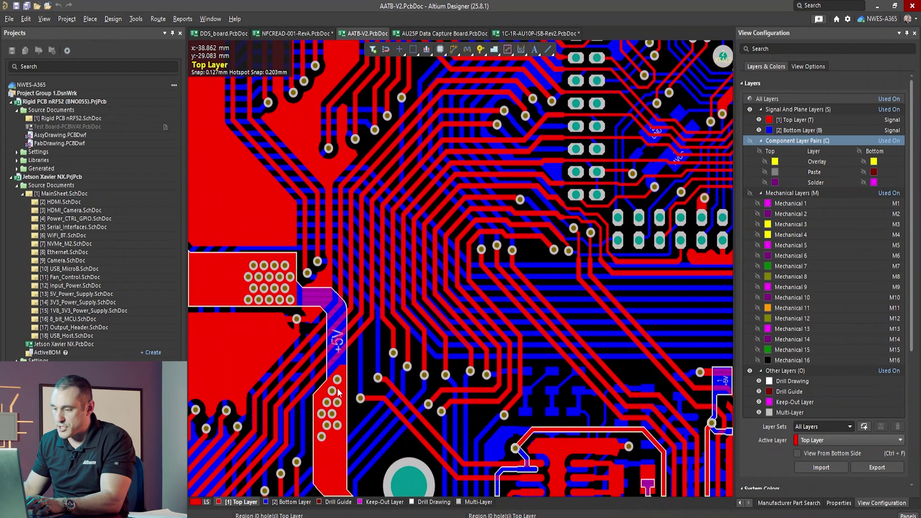
scroll(338, 412, "down", 2, "ctrl")
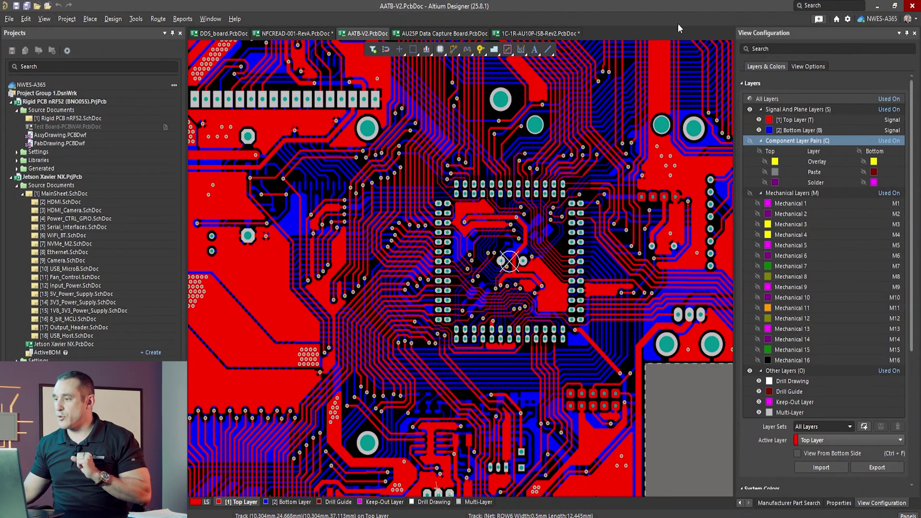
Examine the top-layer ground copper and the dense trace groups around the headers above the CPU
right_click_drag(615, 90, 437, 340)
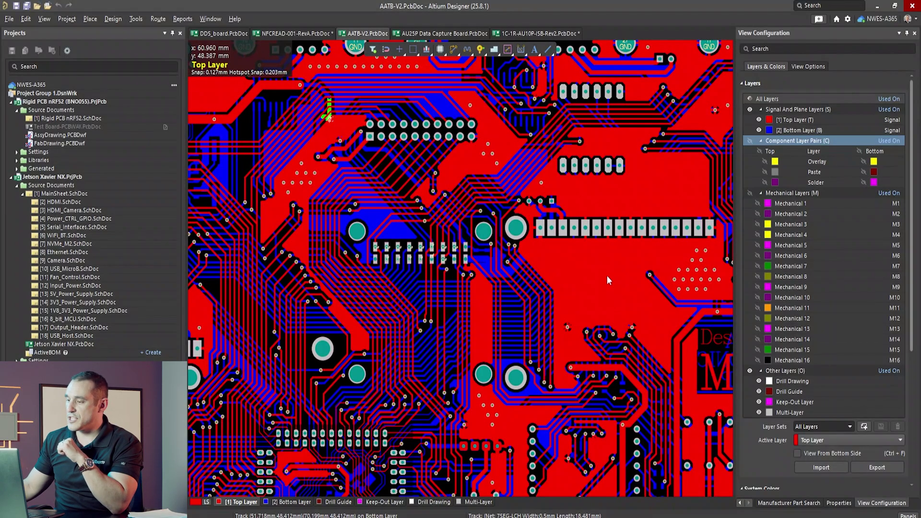
mouse_move(611, 278)
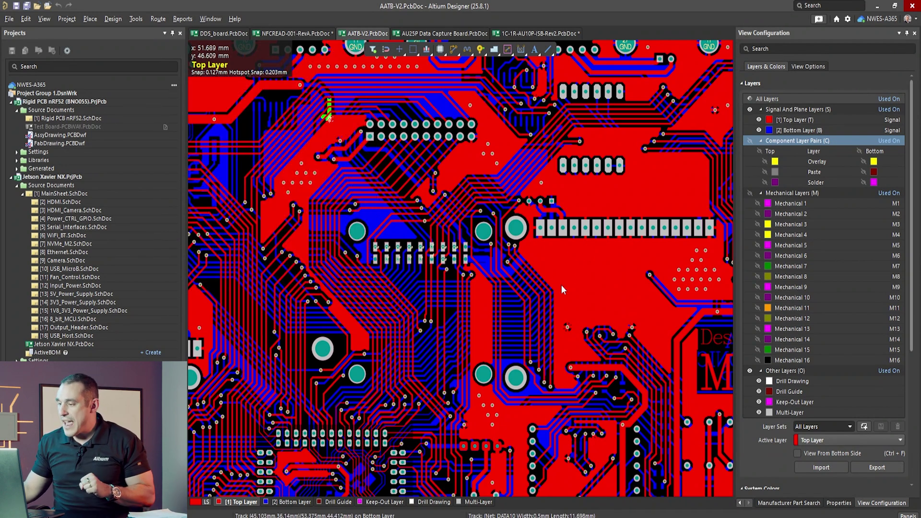
mouse_move(563, 290)
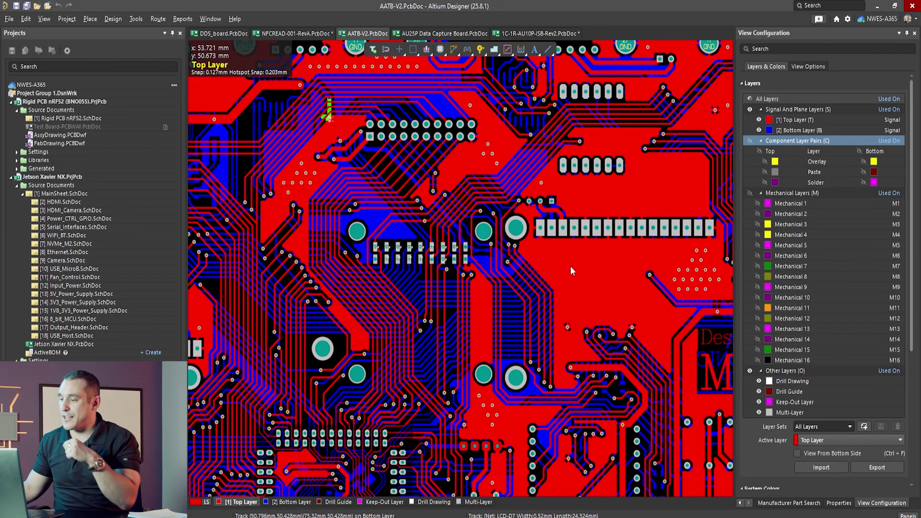
right_click_drag(589, 202, 720, 209)
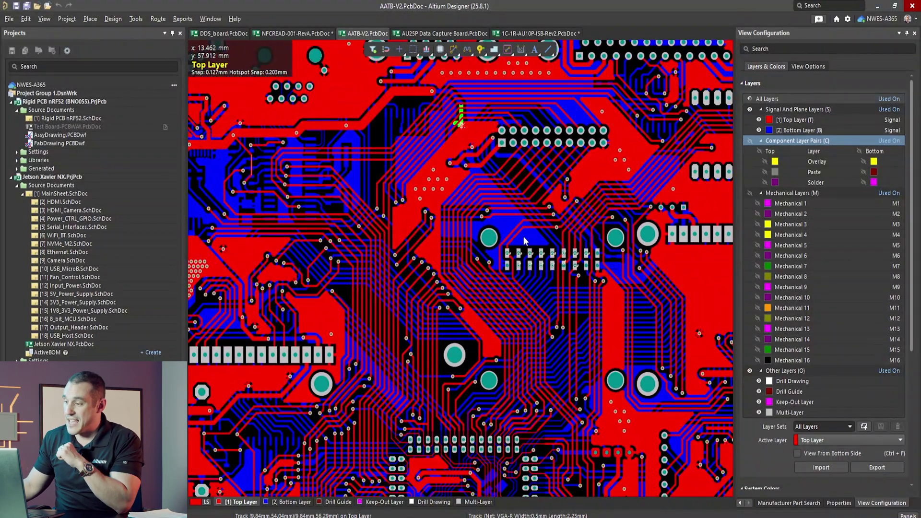
right_click_drag(521, 242, 621, 276)
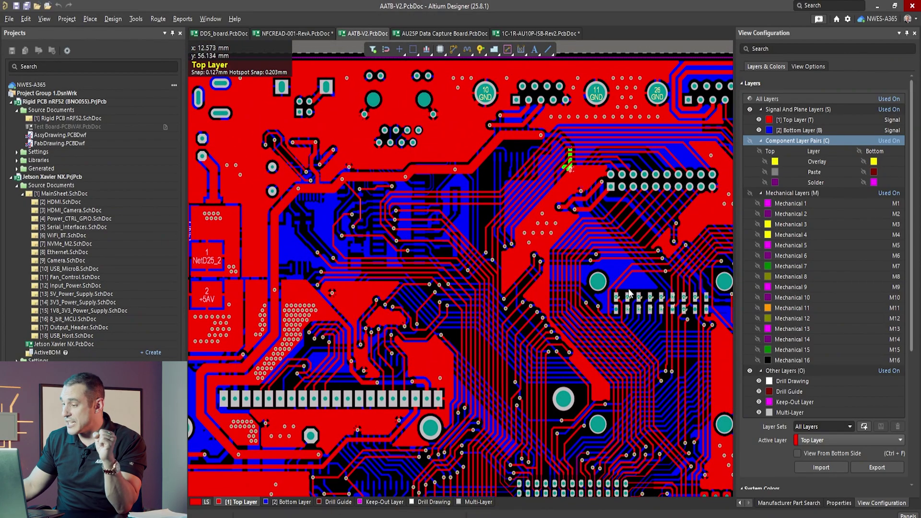
mouse_move(630, 294)
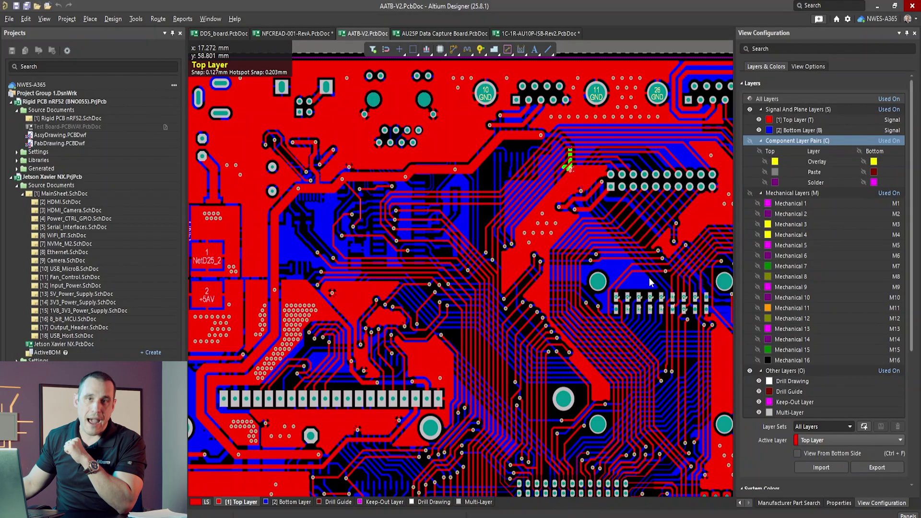
mouse_move(650, 271)
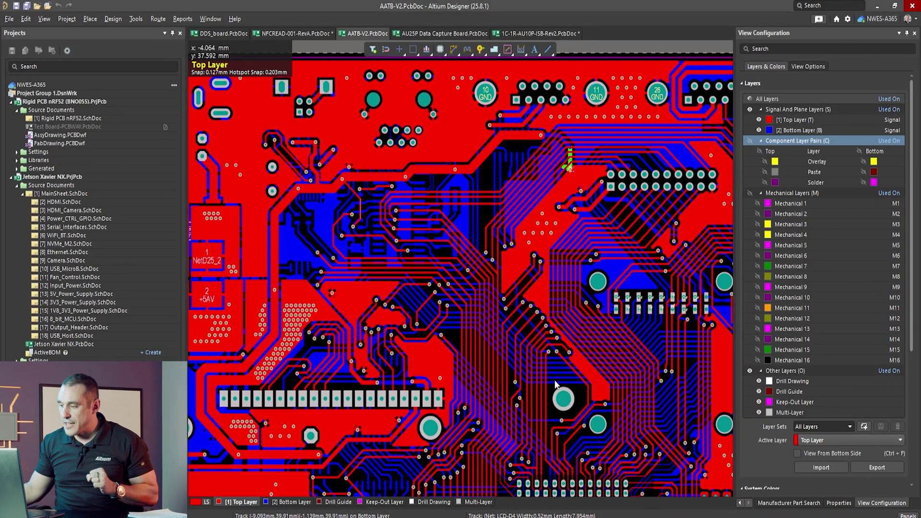
mouse_move(627, 373)
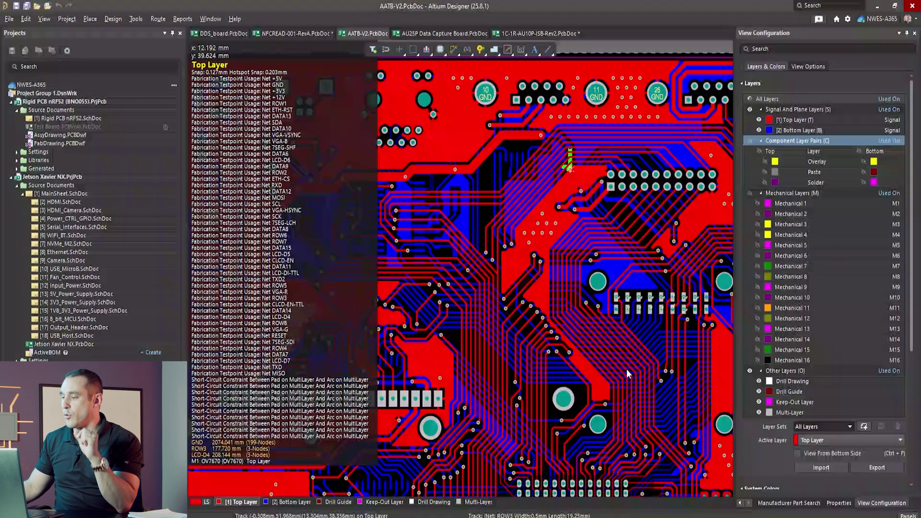